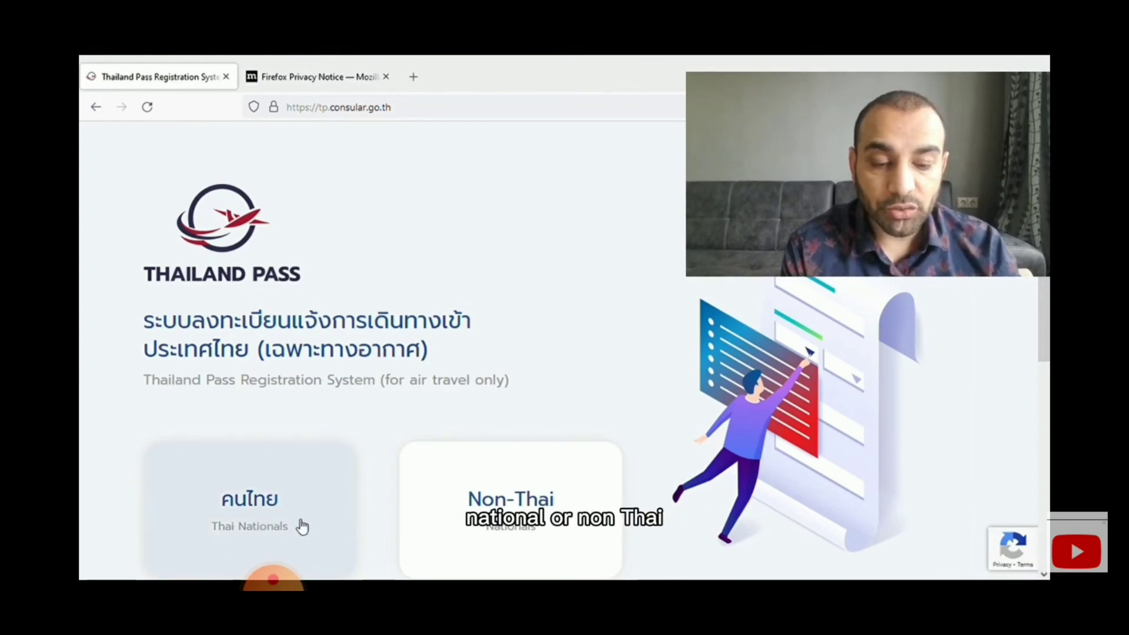
- Register as a non-Thai applicant with English as the site language
{"action": "left_click", "coordinate": [501, 504]}
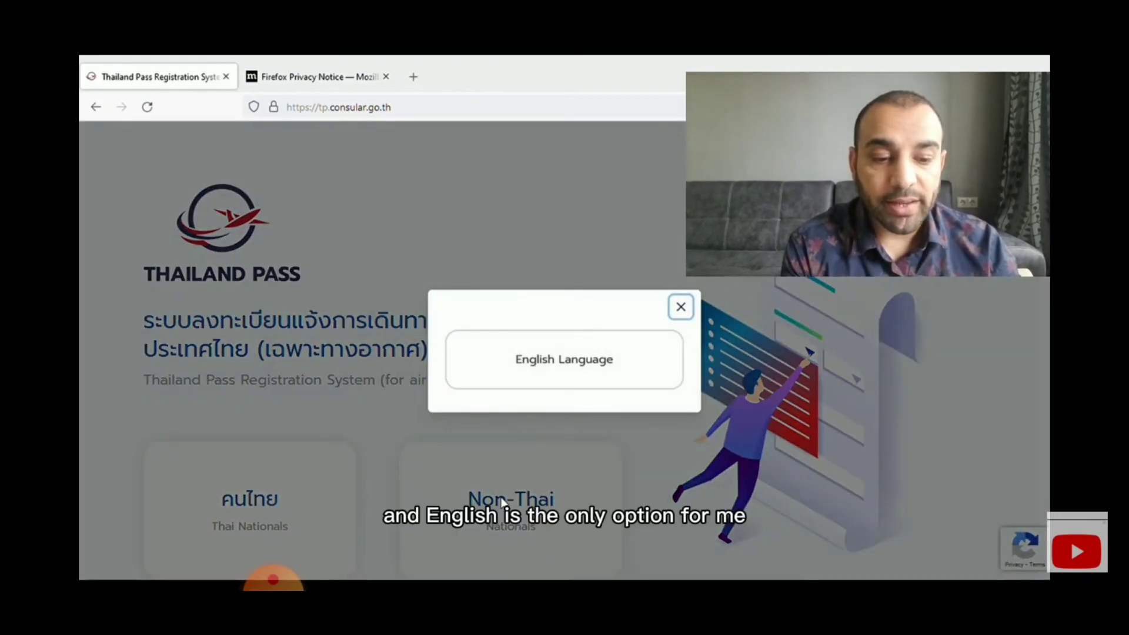
{"action": "left_click", "coordinate": [539, 362]}
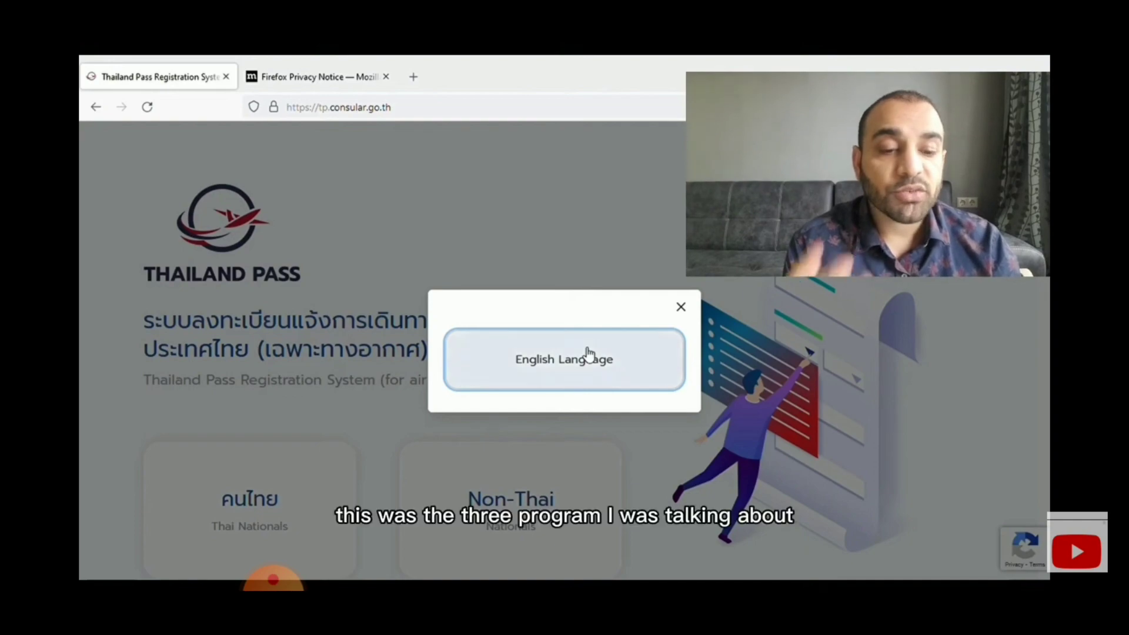
{"action": "left_click", "coordinate": [585, 358]}
- Choose the Exemption from Quarantine (Test and Go) plan and acknowledge the compliance declaration
{"action": "scroll", "coordinate": [526, 378], "scroll_direction": "down", "scroll_amount": 1}
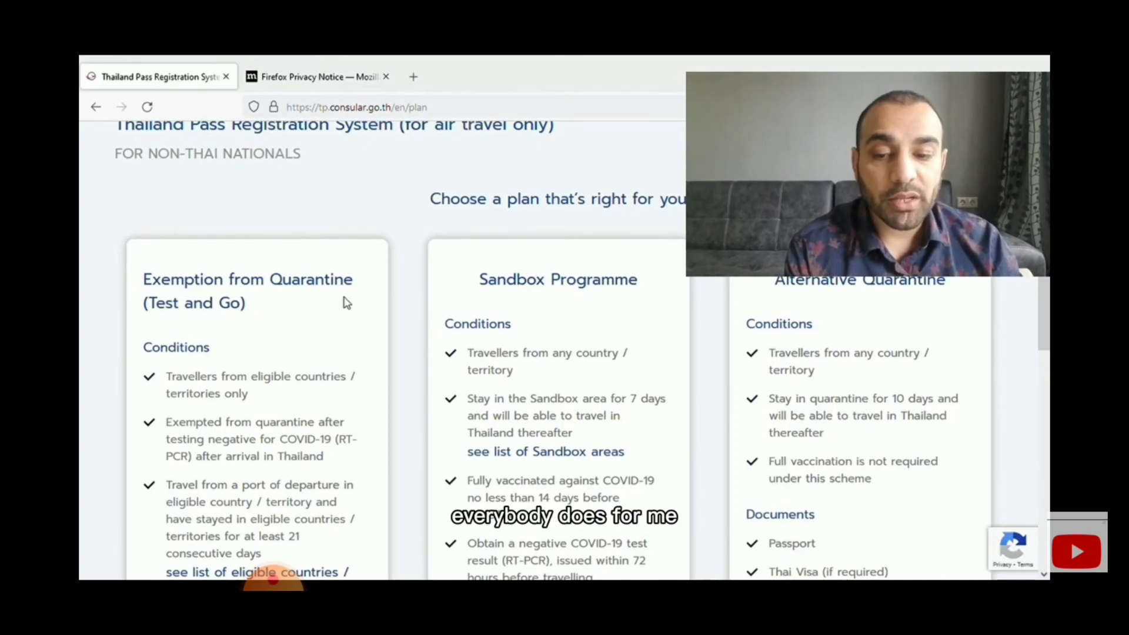
{"action": "scroll", "coordinate": [205, 291], "scroll_direction": "down", "scroll_amount": 3}
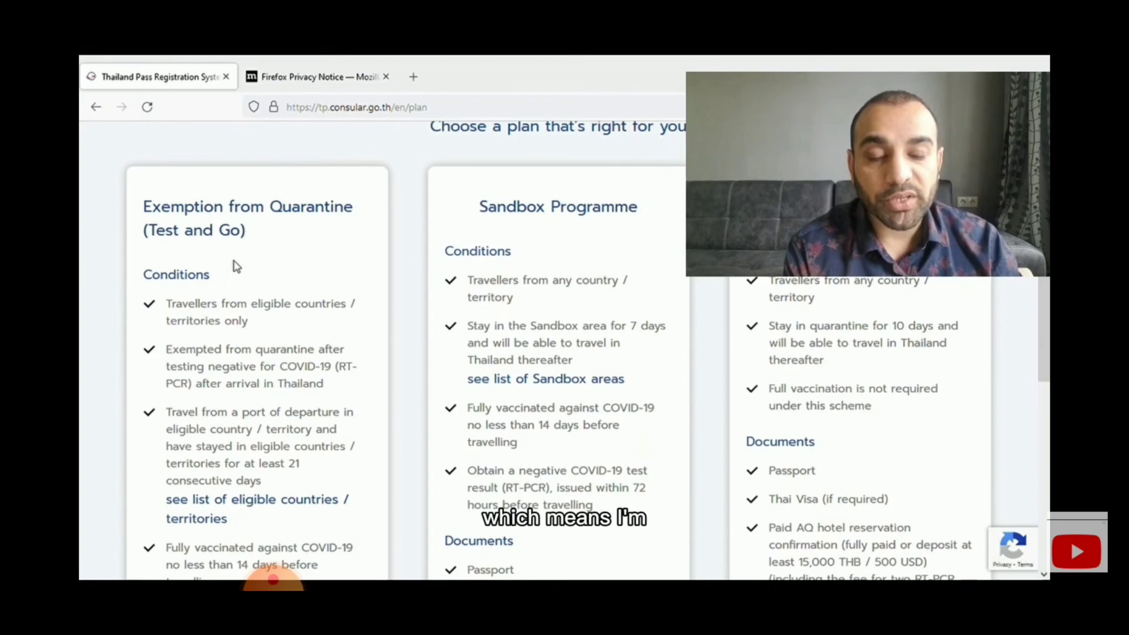
{"action": "scroll", "coordinate": [234, 282], "scroll_direction": "down", "scroll_amount": 6}
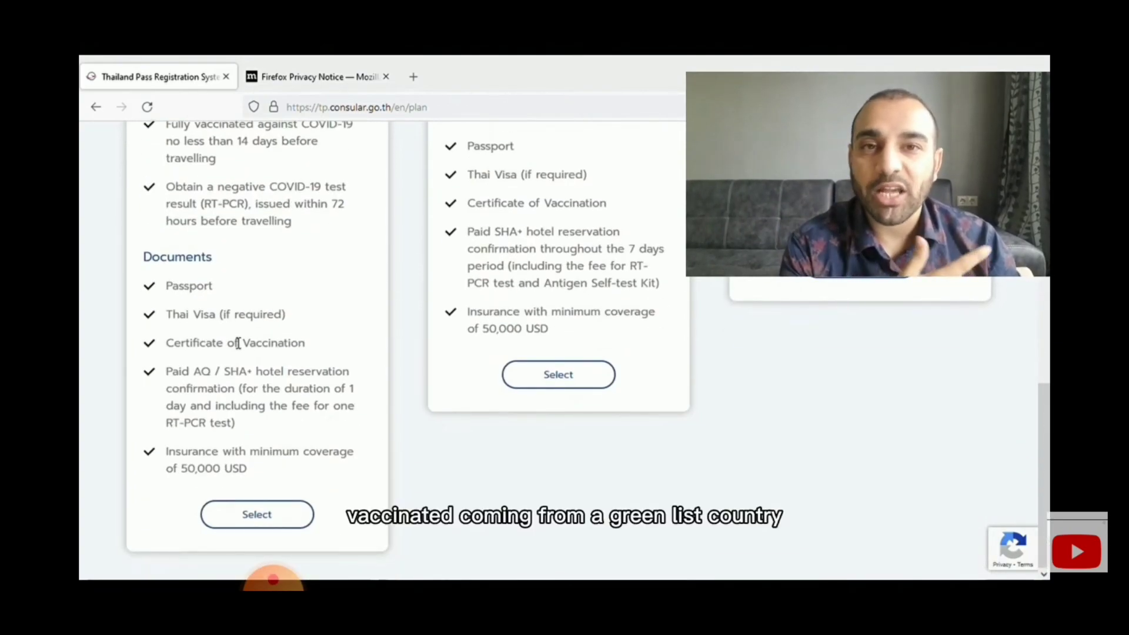
{"action": "scroll", "coordinate": [237, 343], "scroll_direction": "up", "scroll_amount": 3}
{"action": "scroll", "coordinate": [233, 342], "scroll_direction": "down", "scroll_amount": 3}
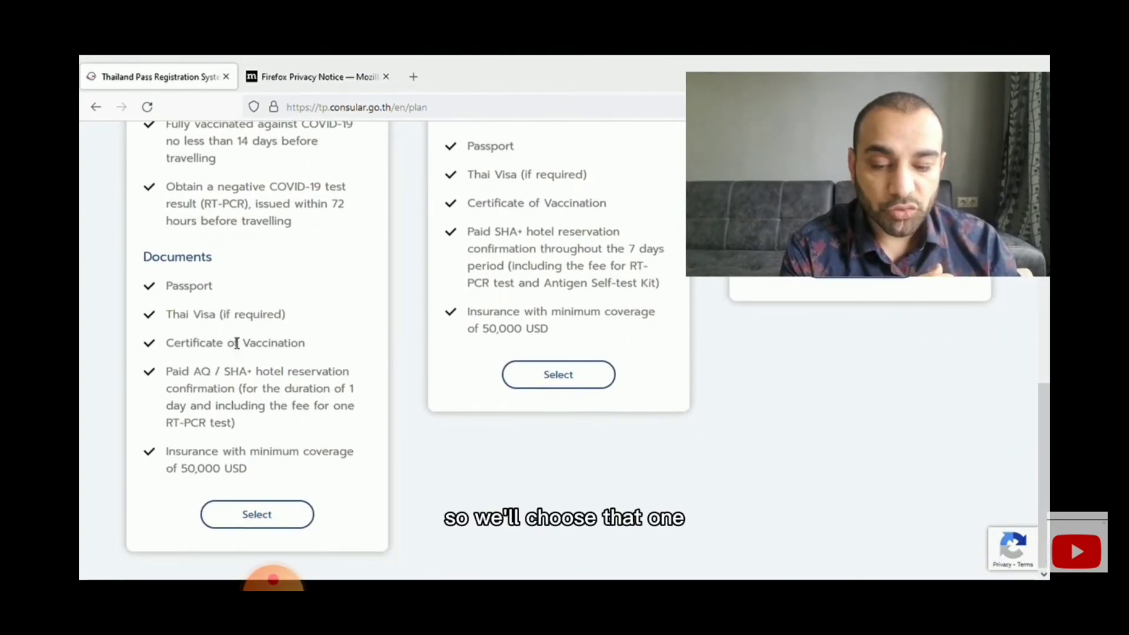
{"action": "left_click", "coordinate": [282, 513]}
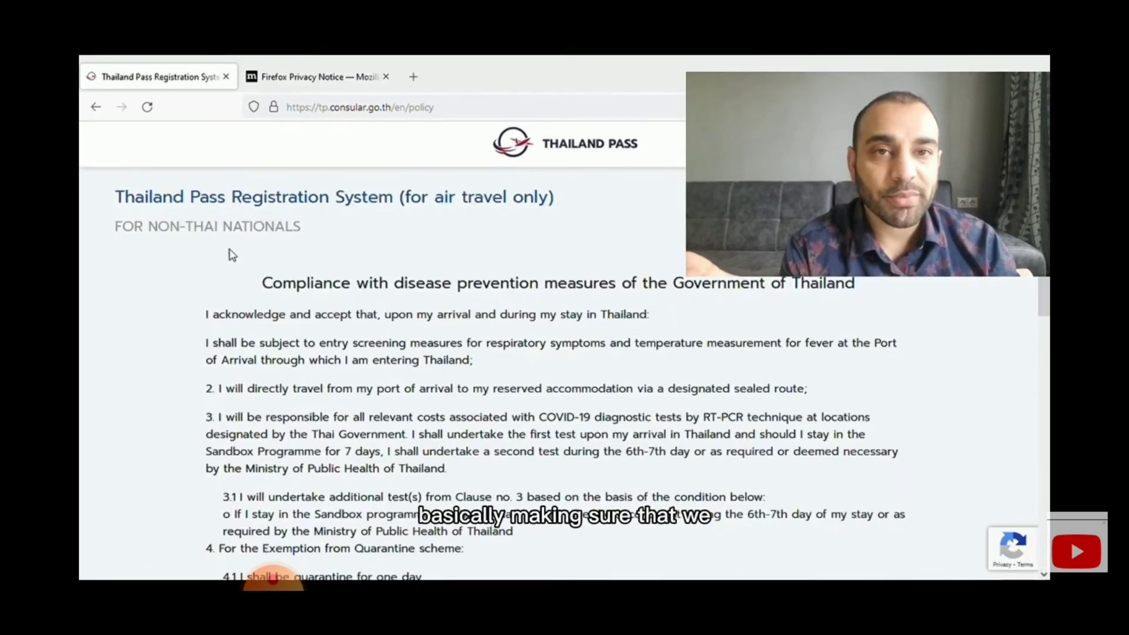
{"action": "scroll", "coordinate": [317, 231], "scroll_direction": "down", "scroll_amount": 6}
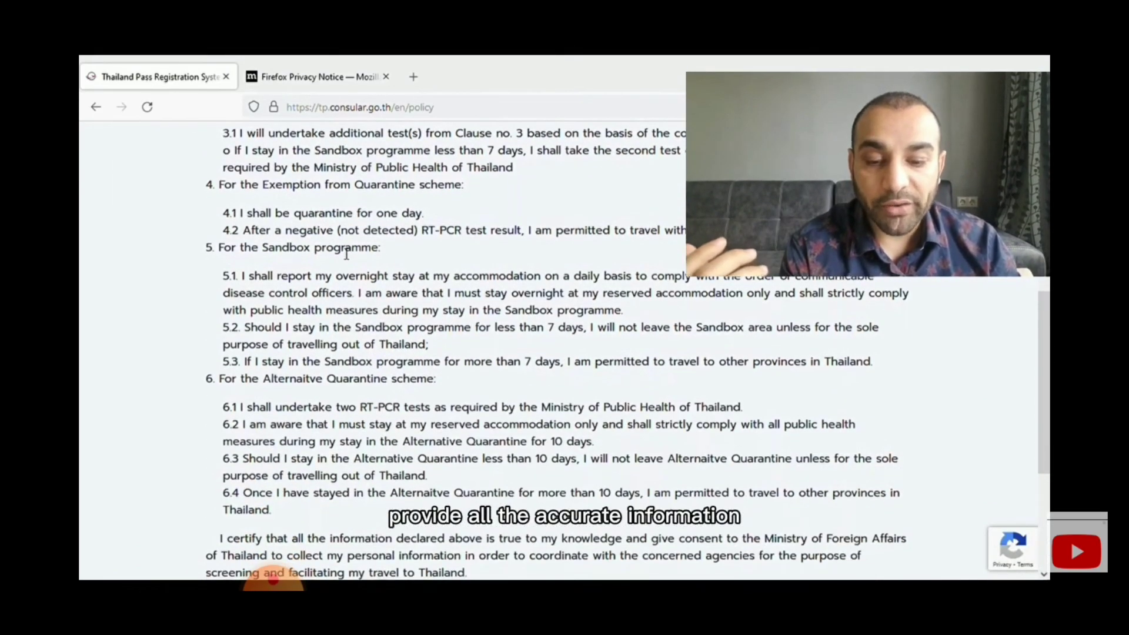
{"action": "scroll", "coordinate": [346, 254], "scroll_direction": "down", "scroll_amount": 4}
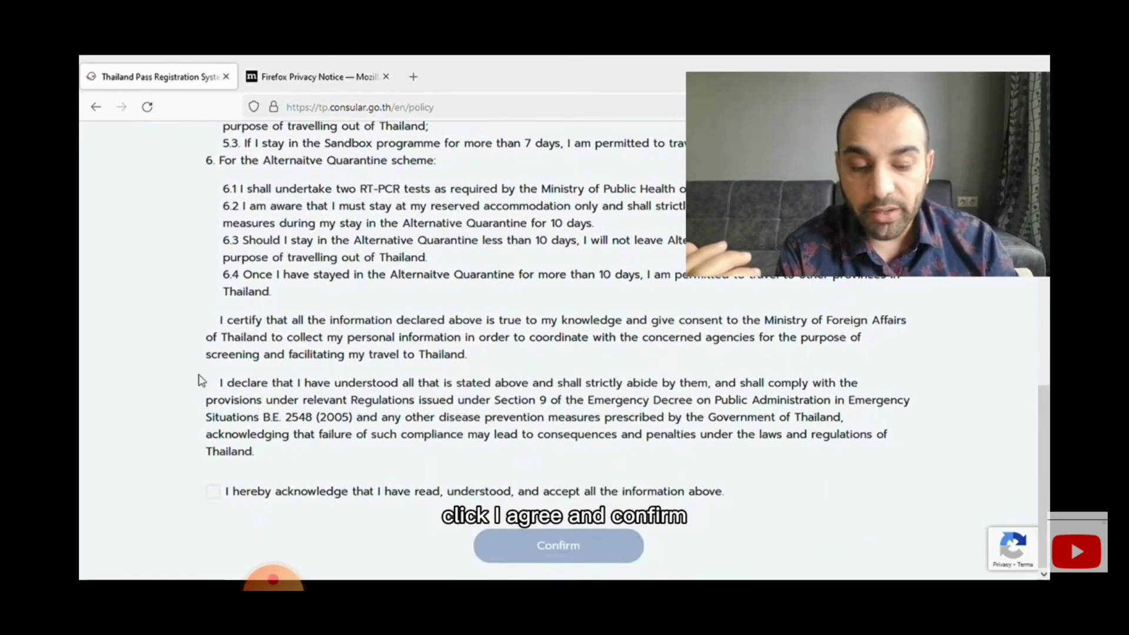
{"action": "left_click", "coordinate": [214, 493]}
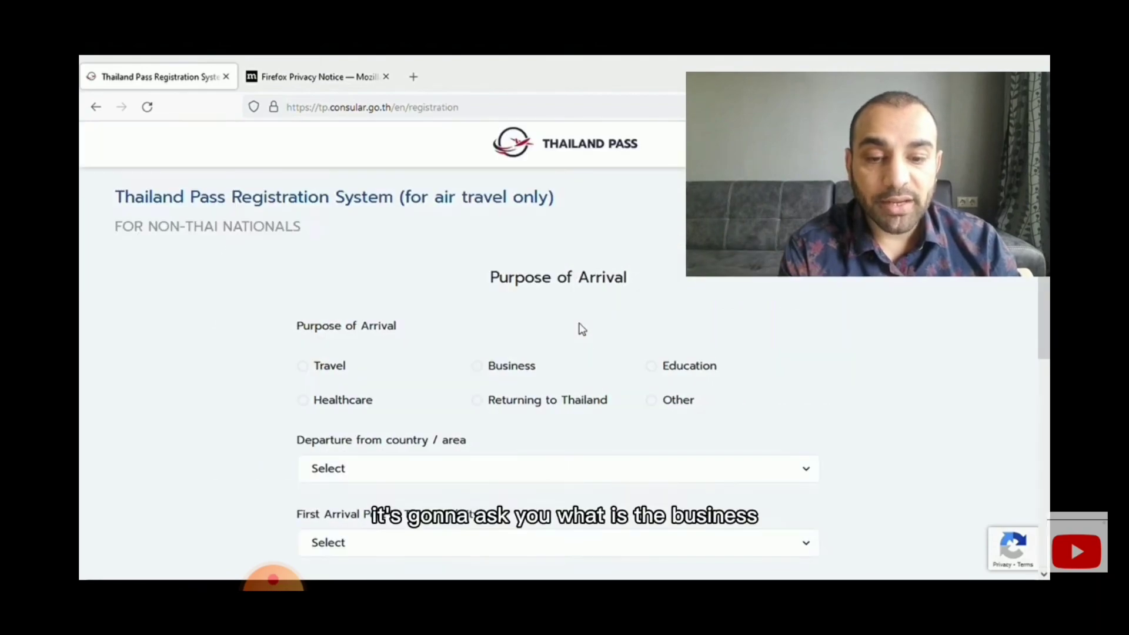
- Set purpose Travel, departure country Romania and arrival port Suvarnabhumi Airport (BKK)
{"action": "scroll", "coordinate": [548, 378], "scroll_direction": "down", "scroll_amount": 3}
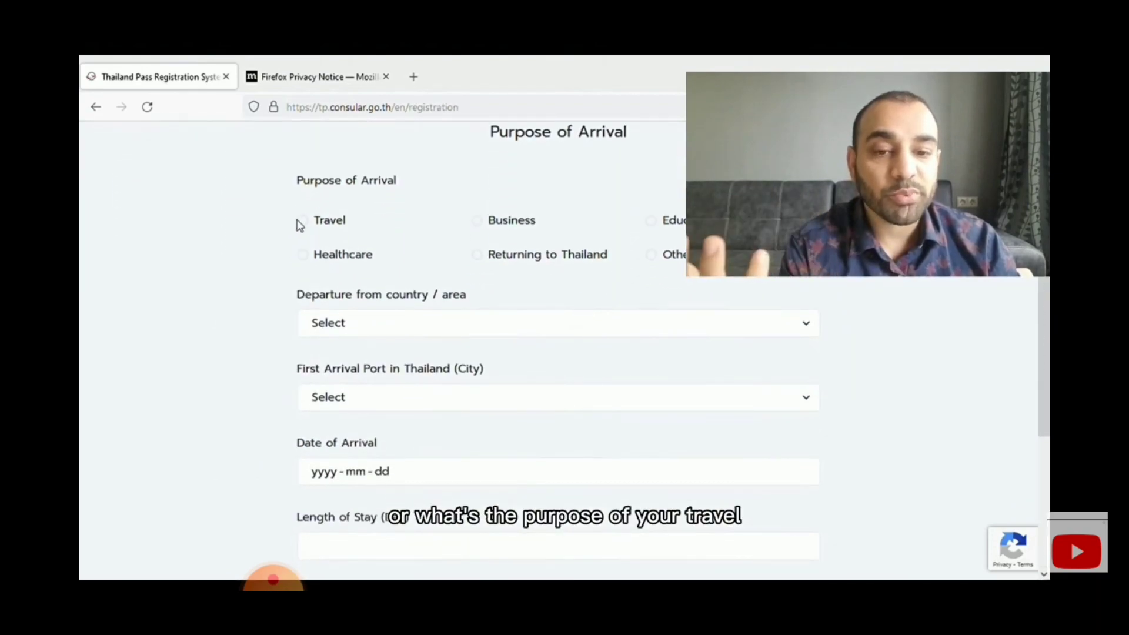
{"action": "left_click", "coordinate": [304, 223]}
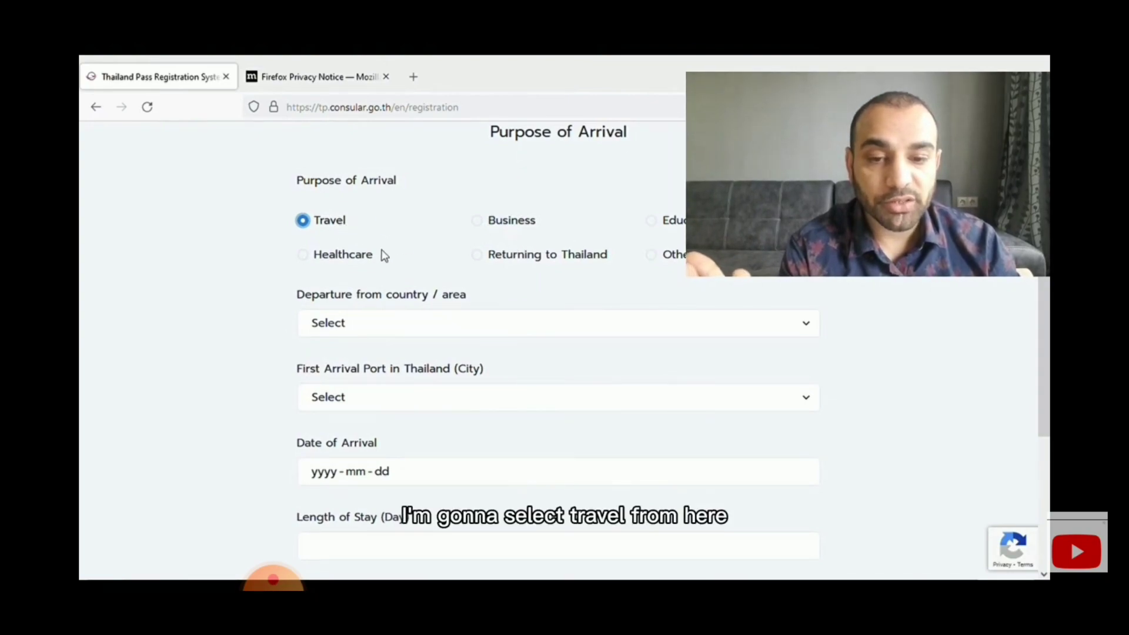
{"action": "scroll", "coordinate": [364, 250], "scroll_direction": "down", "scroll_amount": 3}
{"action": "left_click", "coordinate": [376, 177]}
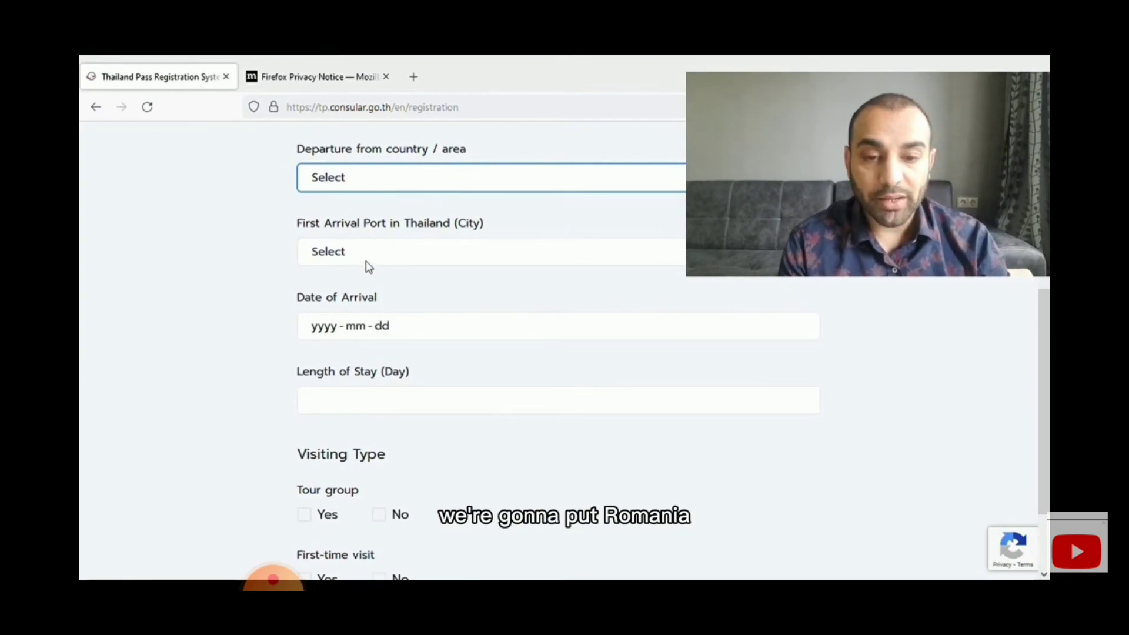
{"action": "type", "text": "ro"}
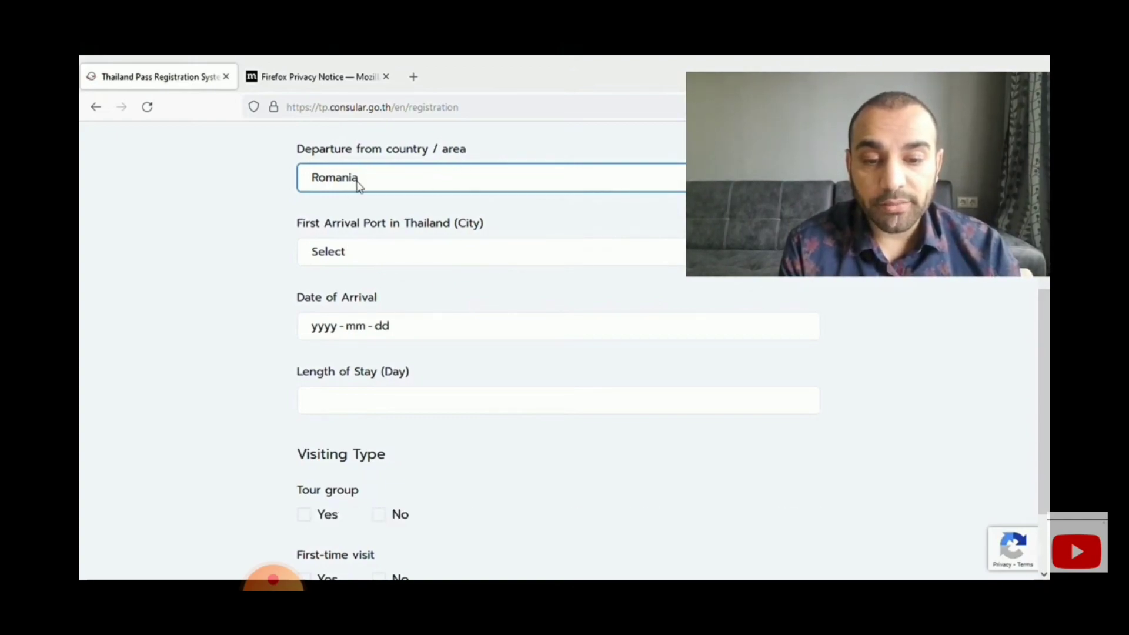
{"action": "left_click", "coordinate": [338, 257]}
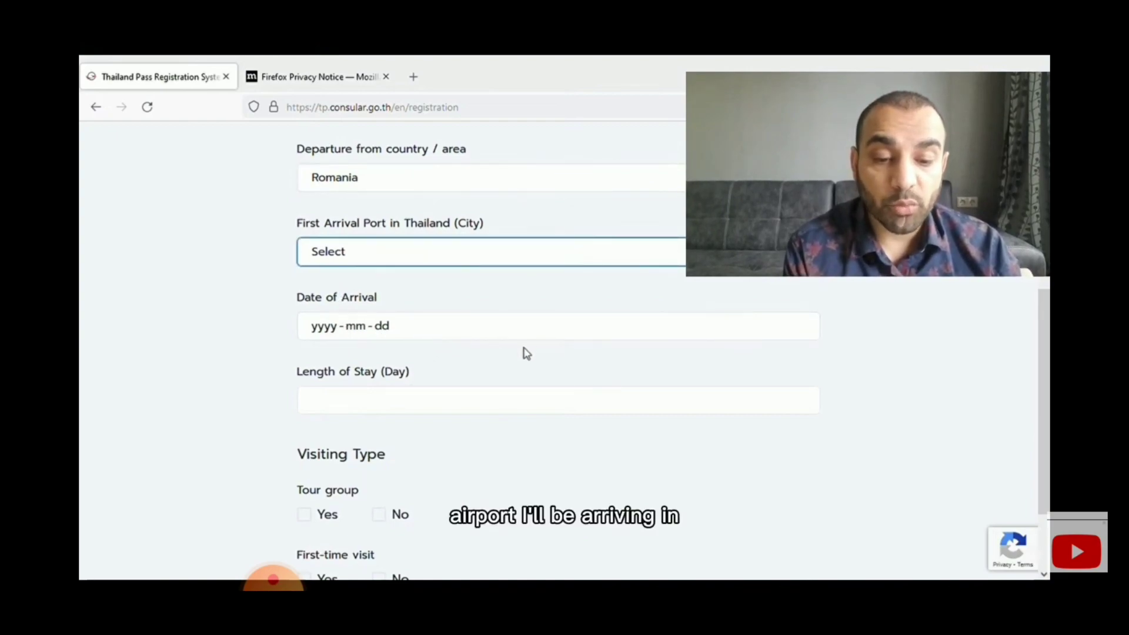
{"action": "left_click", "coordinate": [414, 406]}
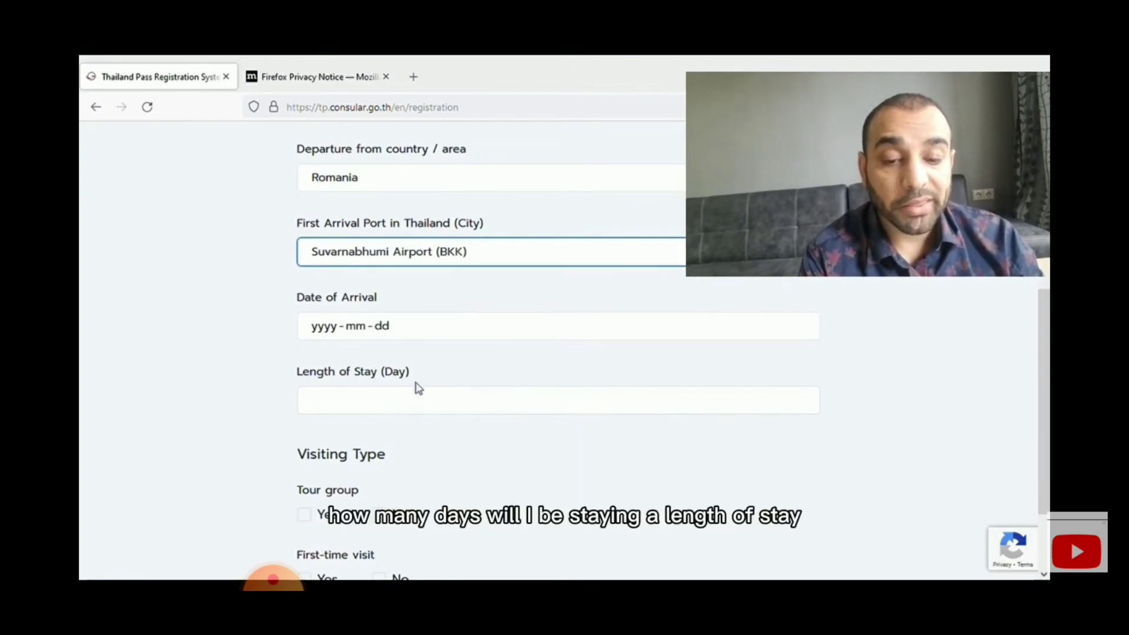
- Enter a 21-day stay, No to tour group and first visit, arrival 2021-11-26, and submit
{"action": "left_click", "coordinate": [415, 404]}
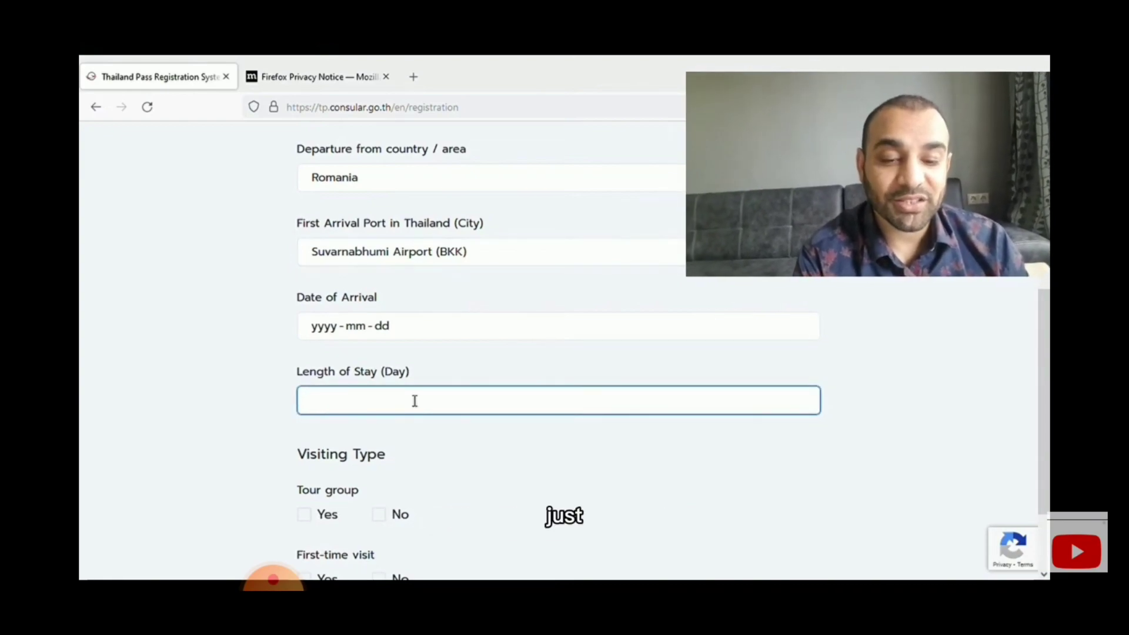
{"action": "type", "text": "21"}
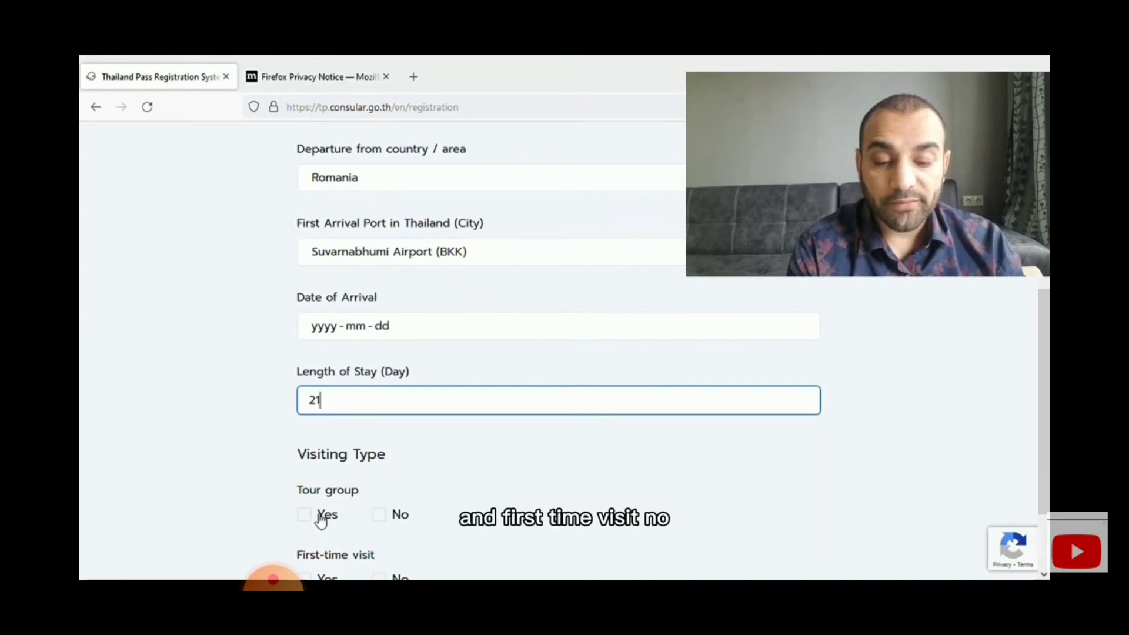
{"action": "left_click", "coordinate": [379, 515]}
{"action": "scroll", "coordinate": [383, 529], "scroll_direction": "down", "scroll_amount": 2}
{"action": "left_click", "coordinate": [379, 506]}
{"action": "scroll", "coordinate": [499, 524], "scroll_direction": "down", "scroll_amount": 1}
{"action": "left_click", "coordinate": [568, 534]}
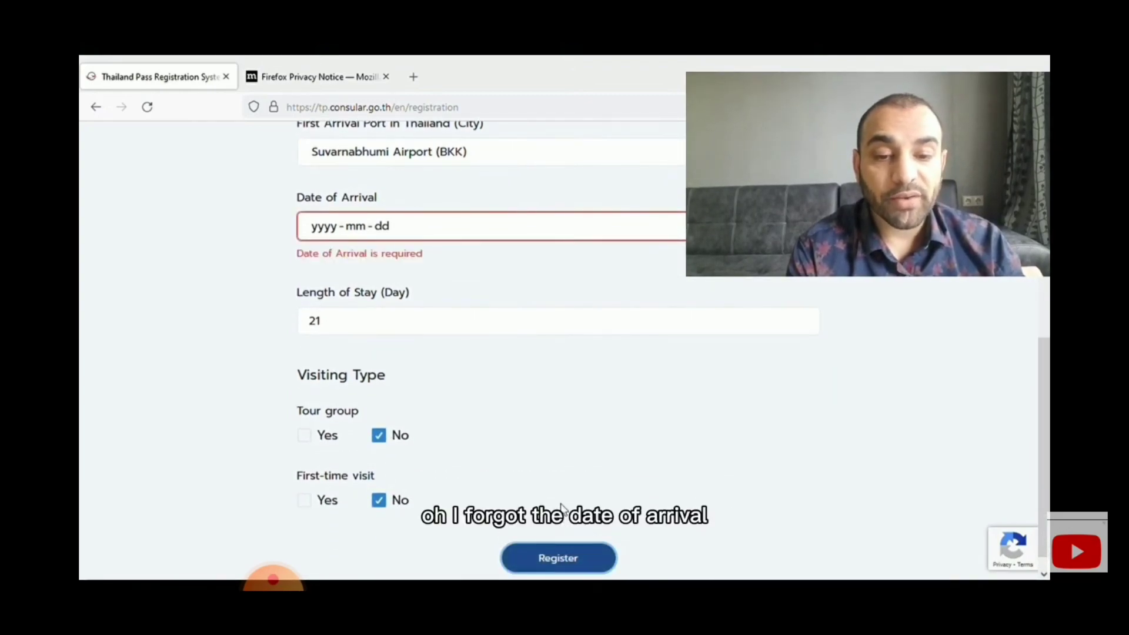
{"action": "left_click", "coordinate": [360, 229]}
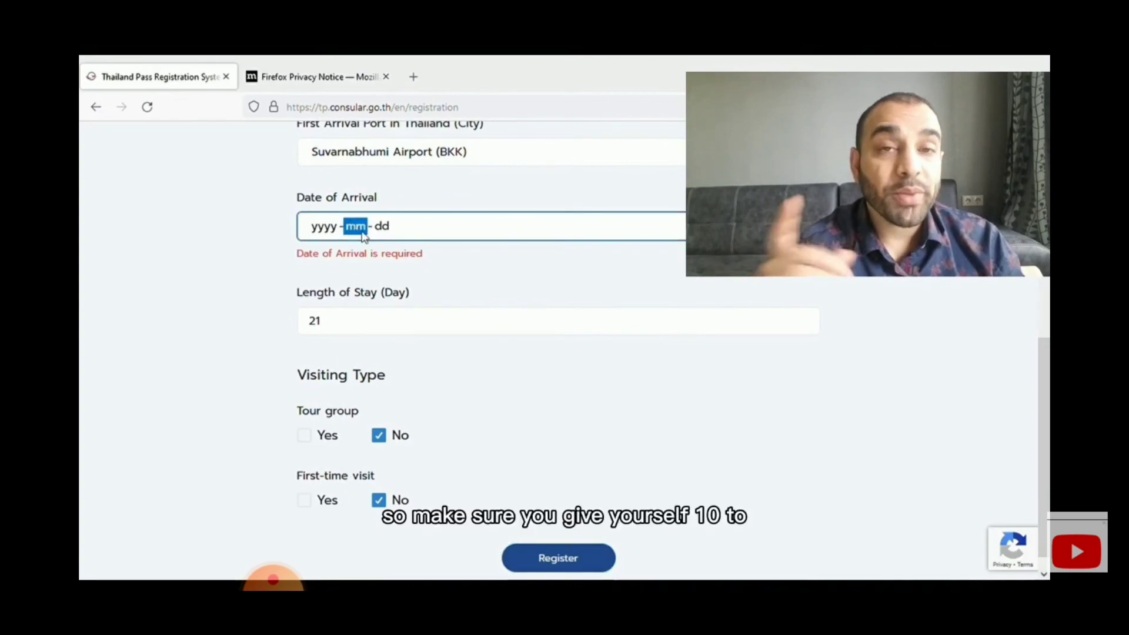
{"action": "left_click", "coordinate": [445, 357]}
{"action": "left_click", "coordinate": [559, 537]}
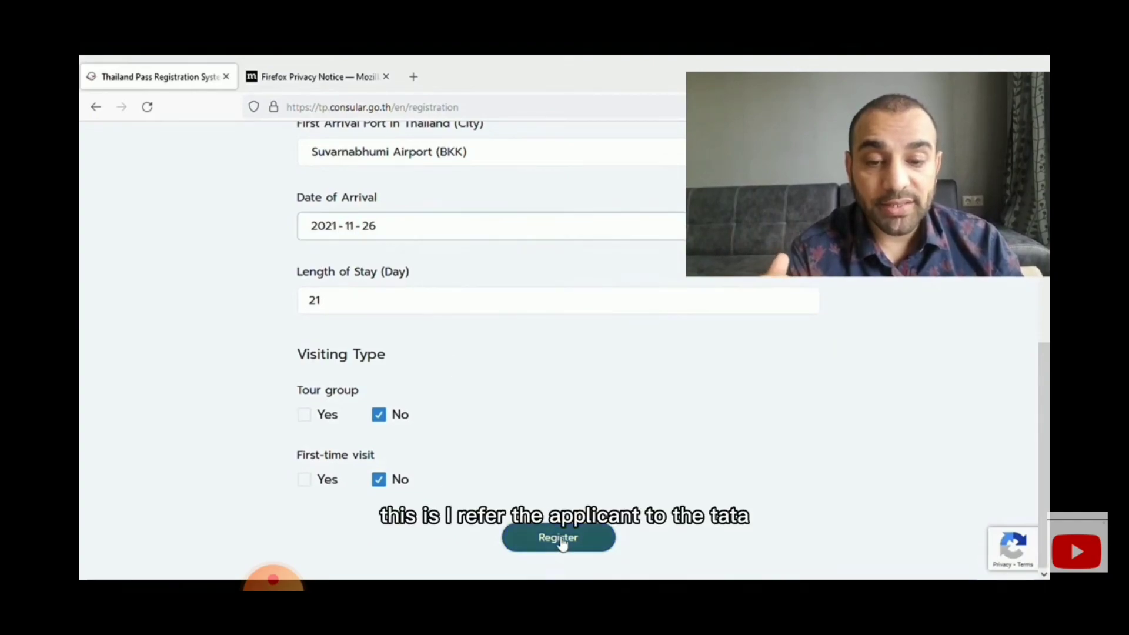
- Confirm the personal data consent dialog to proceed to Personal Information
{"action": "scroll", "coordinate": [369, 340], "scroll_direction": "down", "scroll_amount": 1}
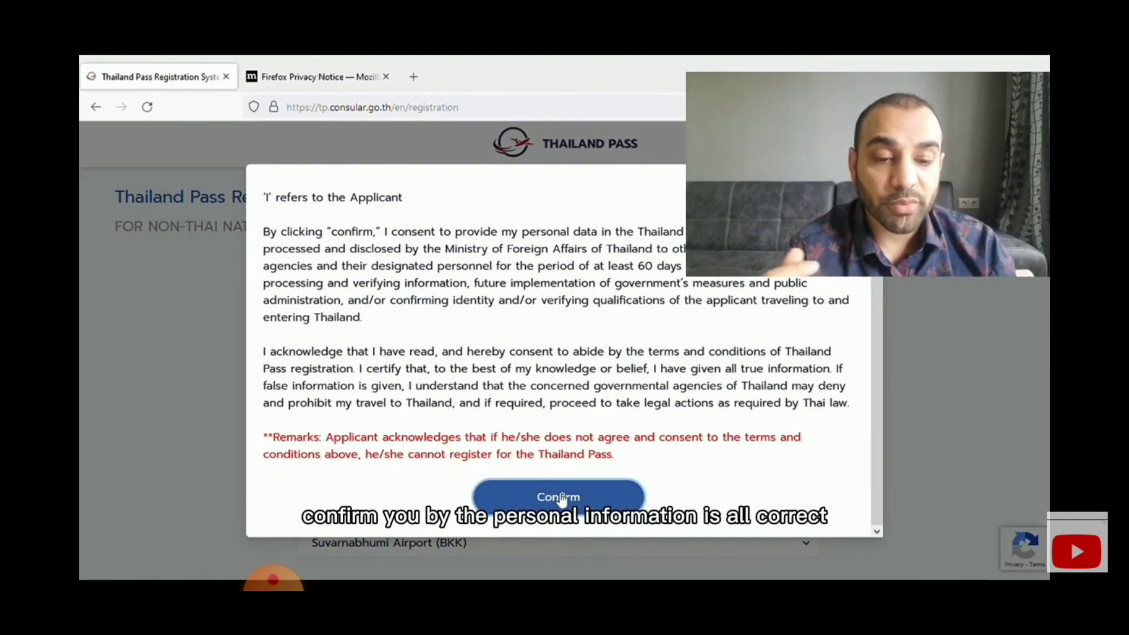
{"action": "left_click", "coordinate": [559, 498]}
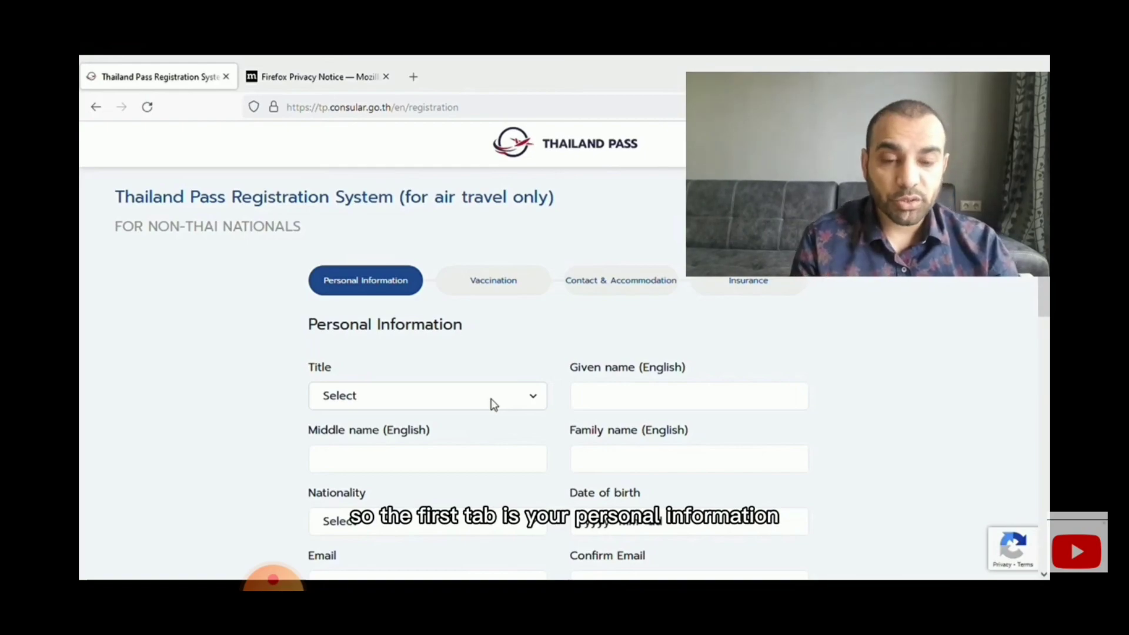
- Set title Mr., enter the applicant's given and family names, and choose Canadian nationality
{"action": "left_click", "coordinate": [364, 408]}
{"action": "left_click", "coordinate": [348, 440]}
{"action": "left_click", "coordinate": [606, 402]}
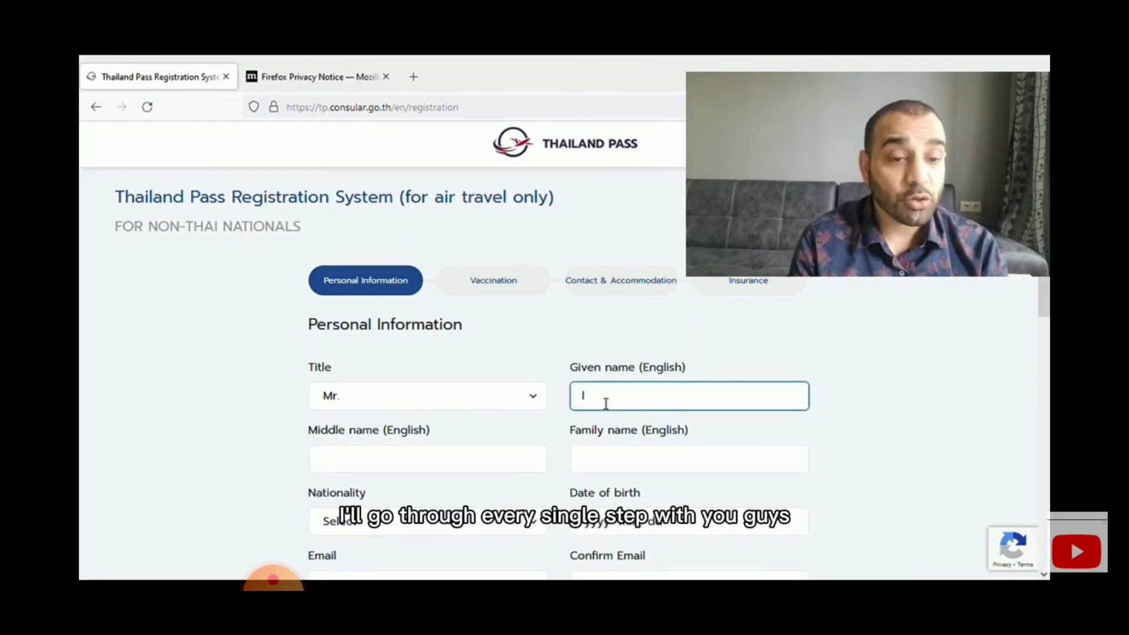
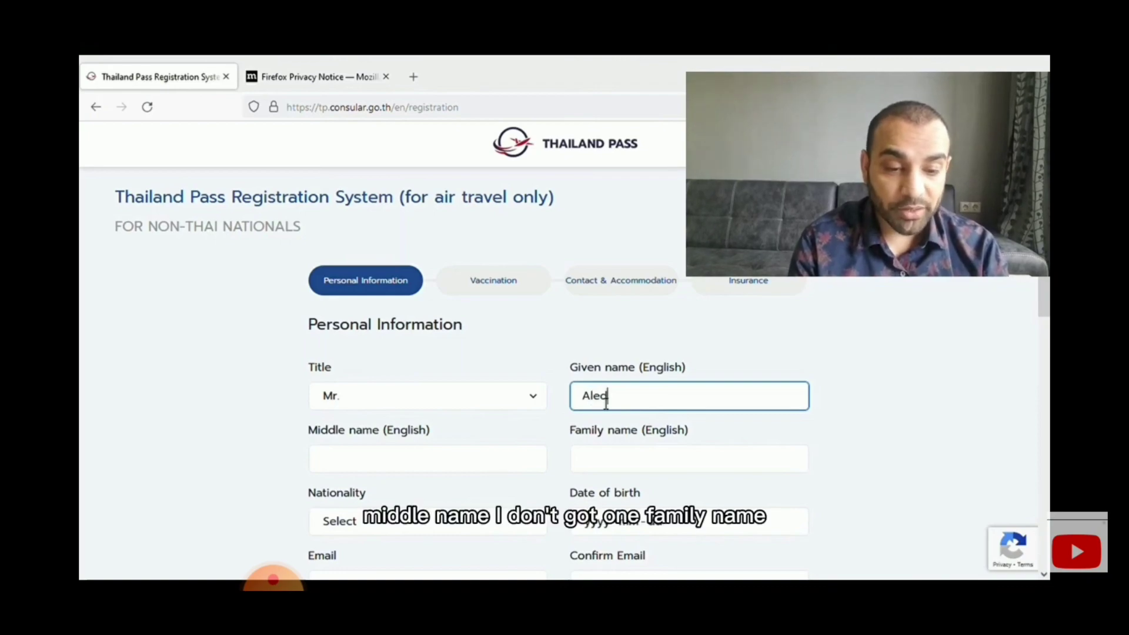
{"action": "key", "text": "Tab"}
{"action": "key", "text": "Tab"}
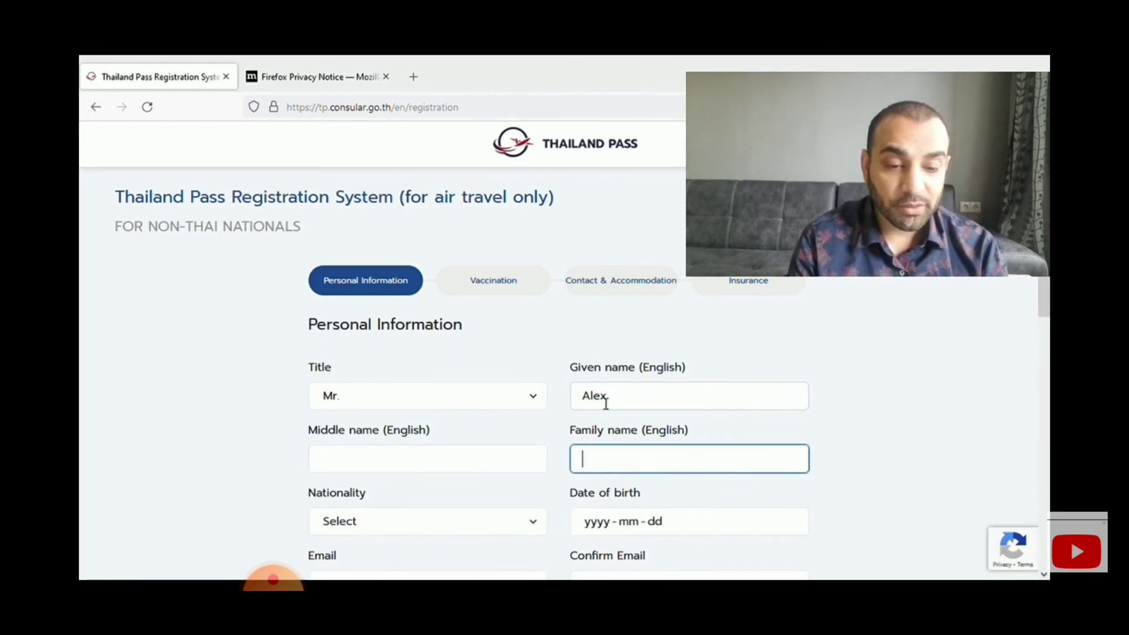
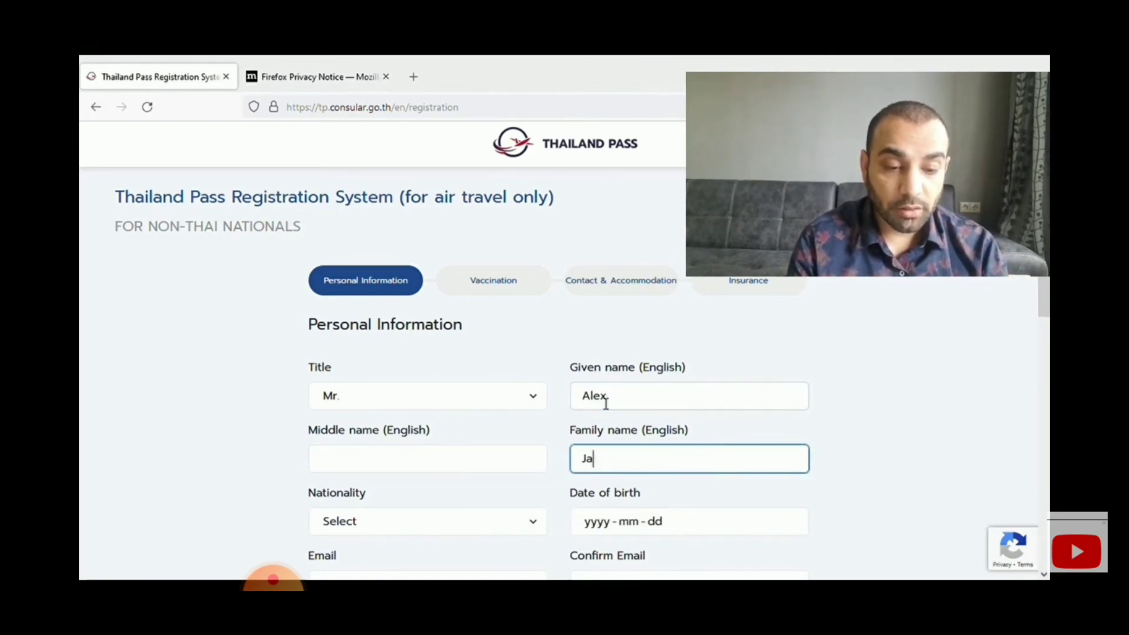
{"action": "key", "text": "Tab"}
{"action": "key", "text": "c"}
{"action": "key", "text": "a"}
{"action": "key", "text": "n"}
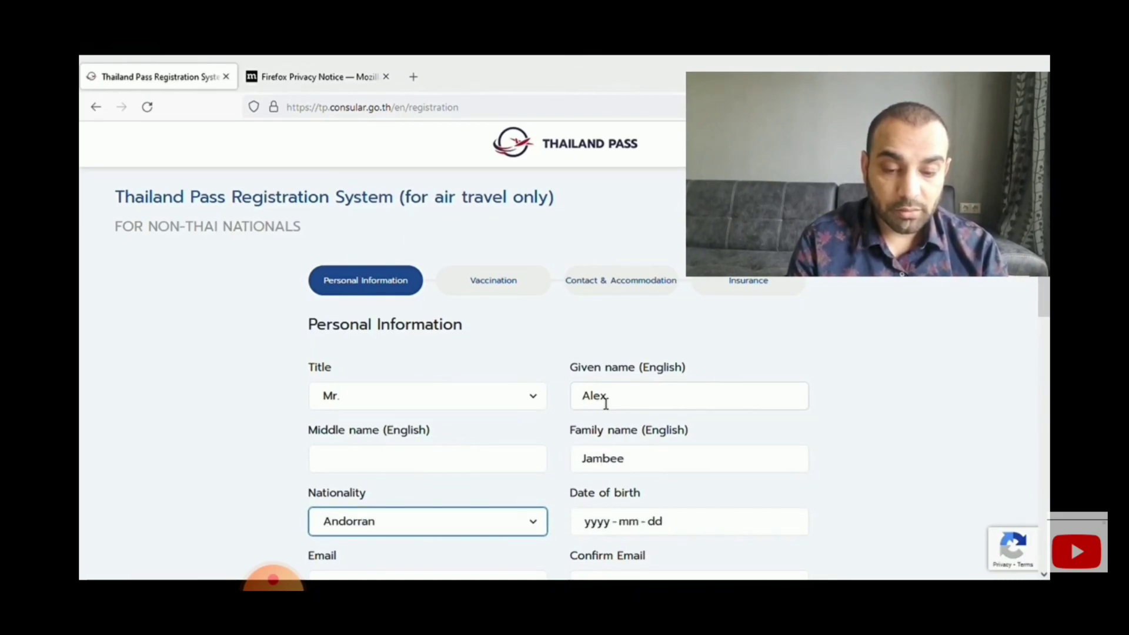
{"action": "key", "text": "c"}
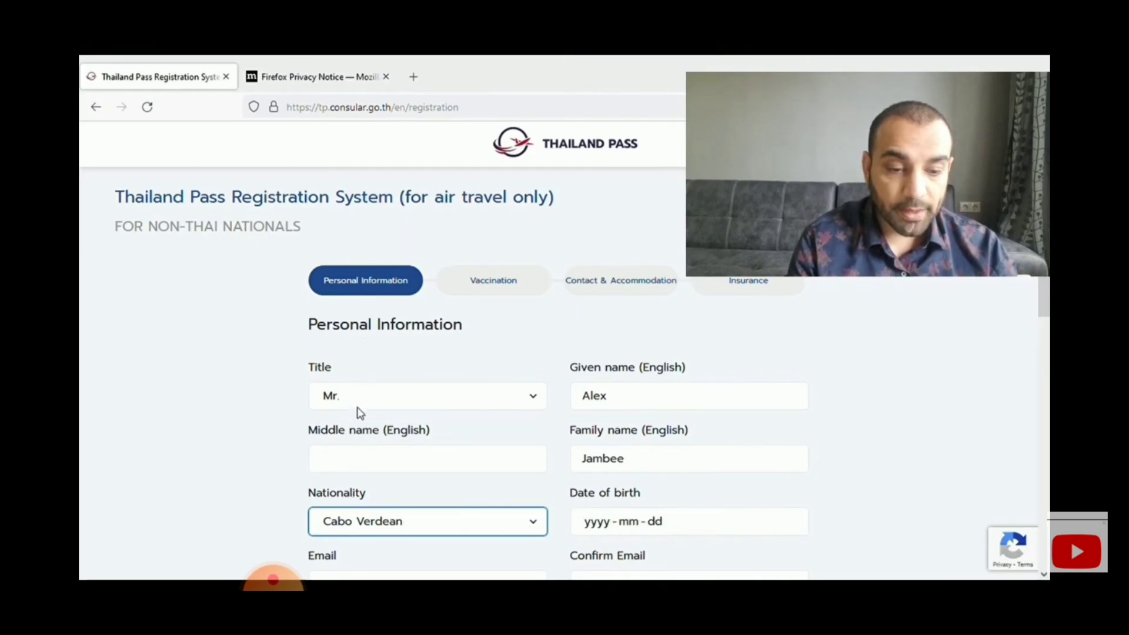
{"action": "left_click", "coordinate": [354, 433]}
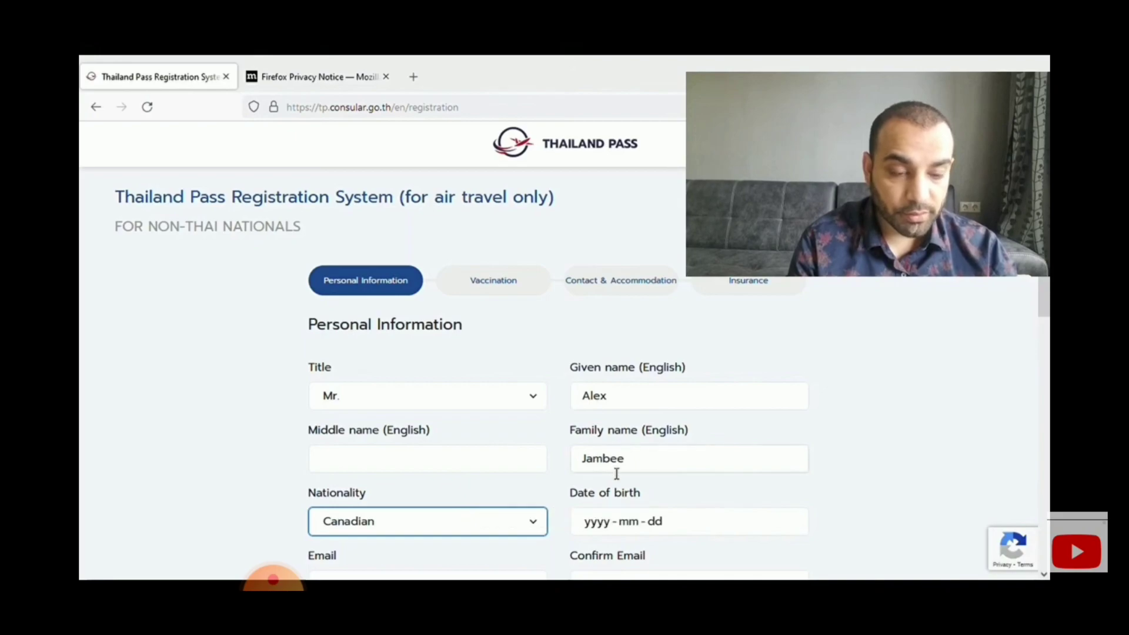
{"action": "left_click", "coordinate": [608, 526]}
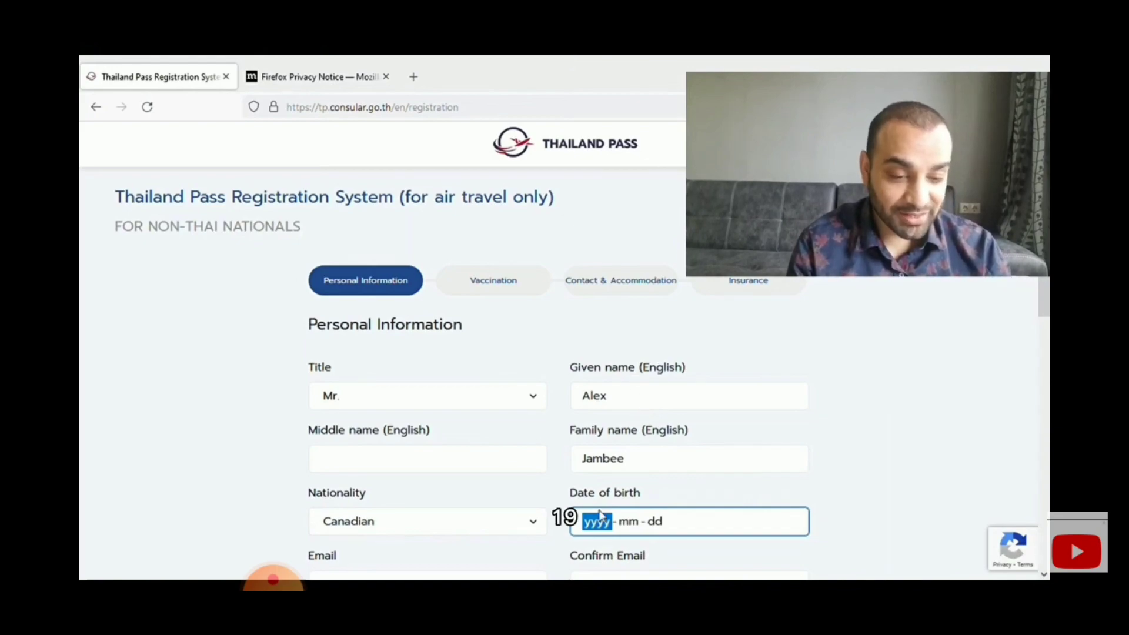
{"action": "type", "text": "1"}
{"action": "key", "text": "BackSpace"}
{"action": "type", "text": "1900"}
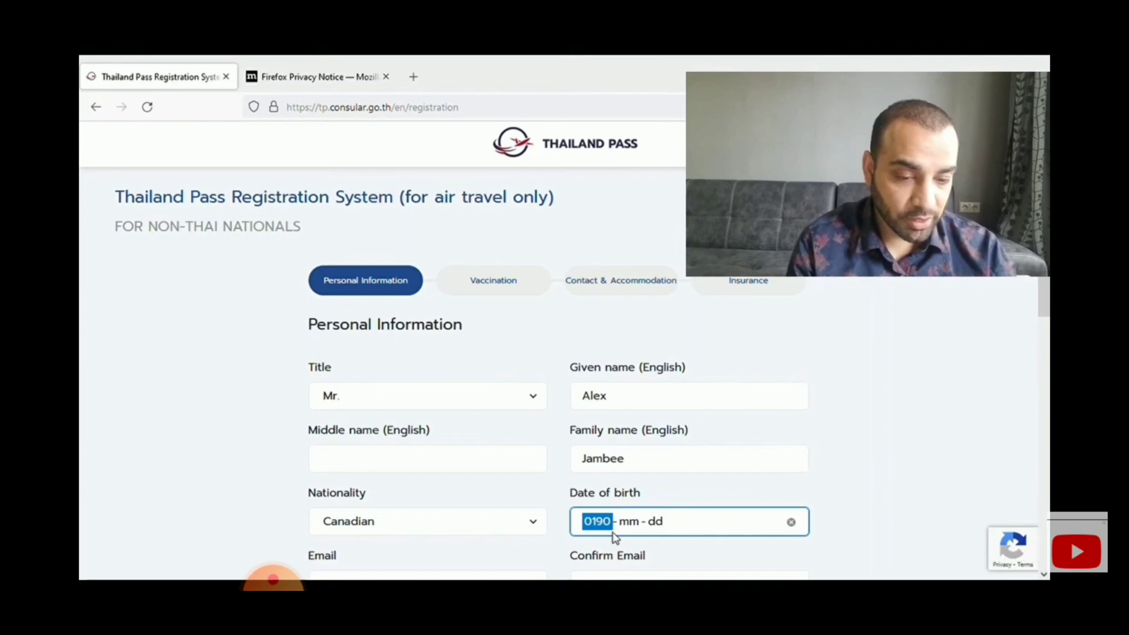
{"action": "type", "text": "19"}
{"action": "left_click", "coordinate": [607, 528]}
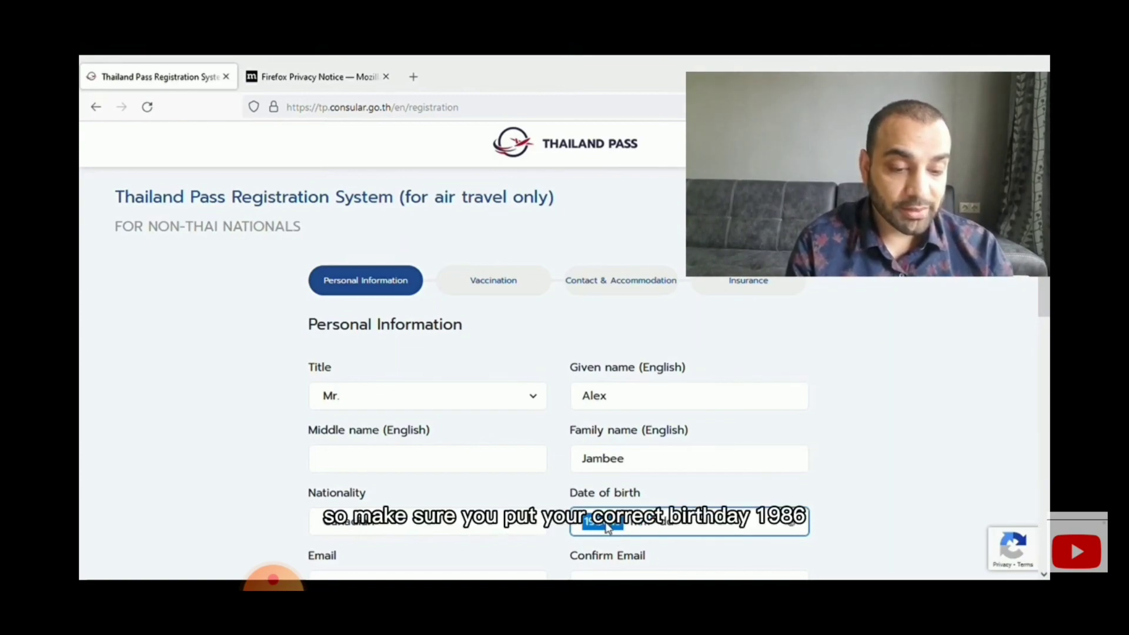
{"action": "type", "text": "1986 - mm - dd"}
{"action": "key", "text": "Tab"}
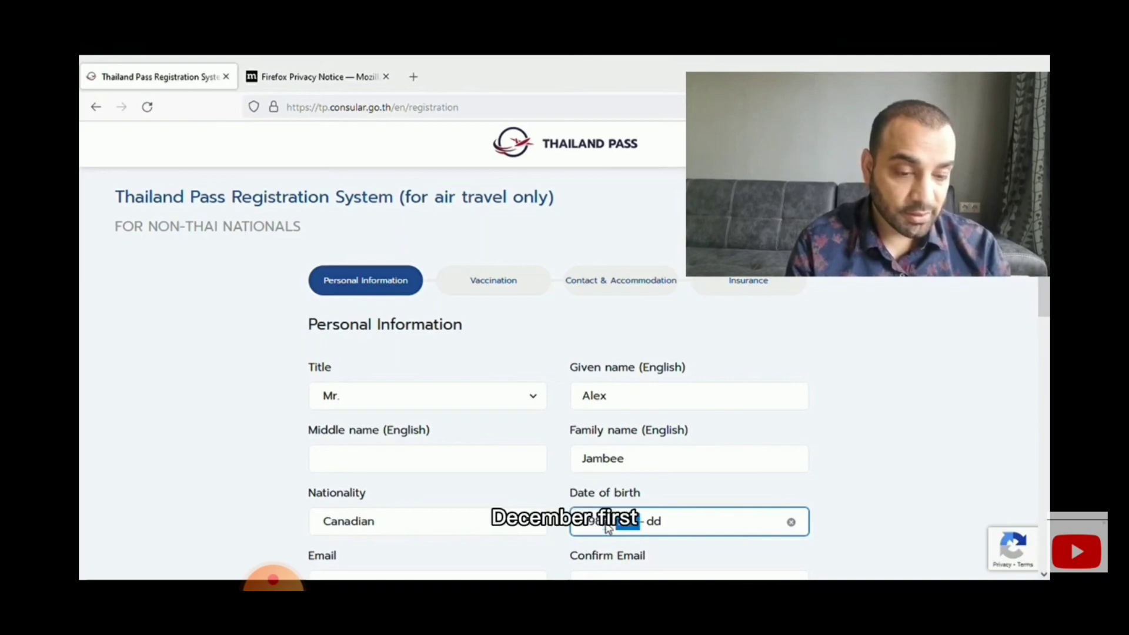
{"action": "type", "text": "12 - "}
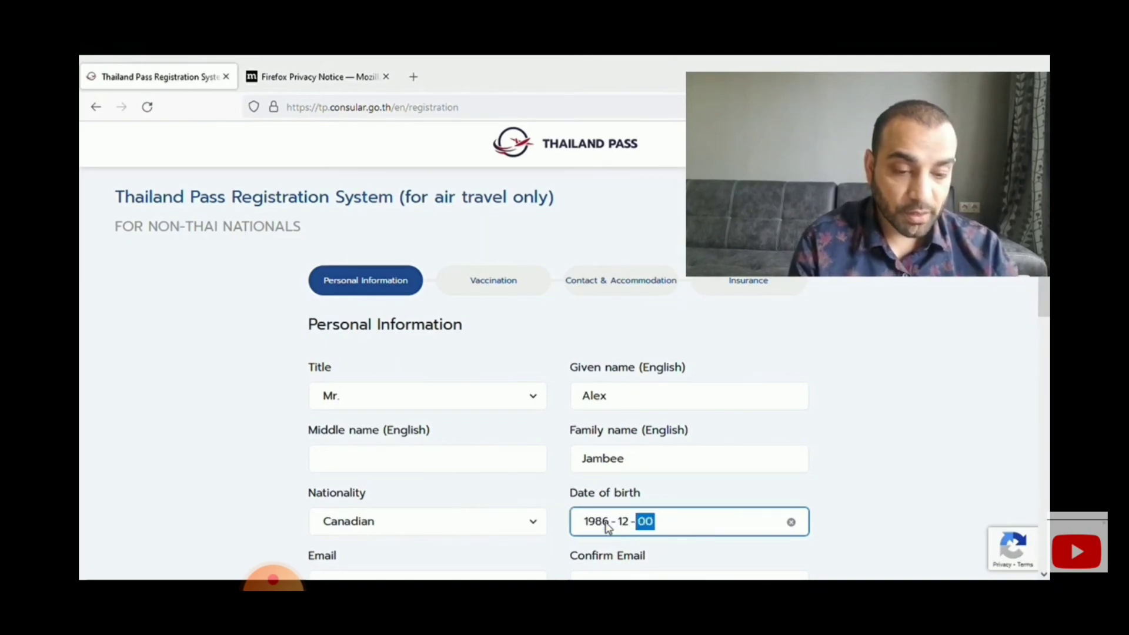
{"action": "type", "text": "01"}
{"action": "key", "text": "Tab"}
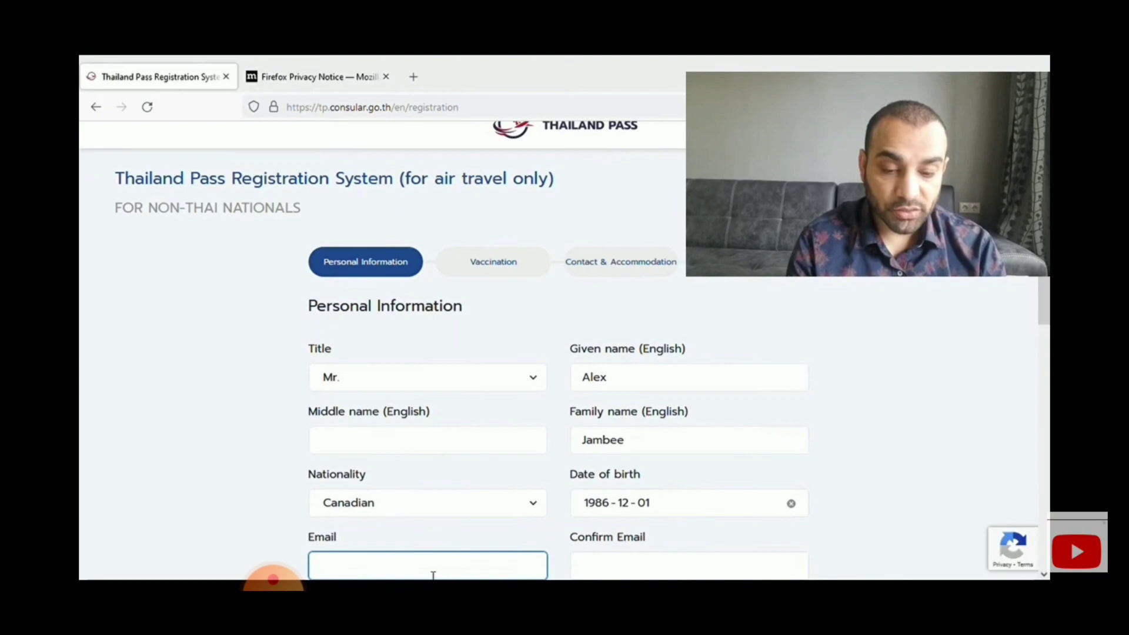
- Type the applicant's e-mail address and repeat it in Confirm Email
{"action": "type", "text": "akdfskj"}
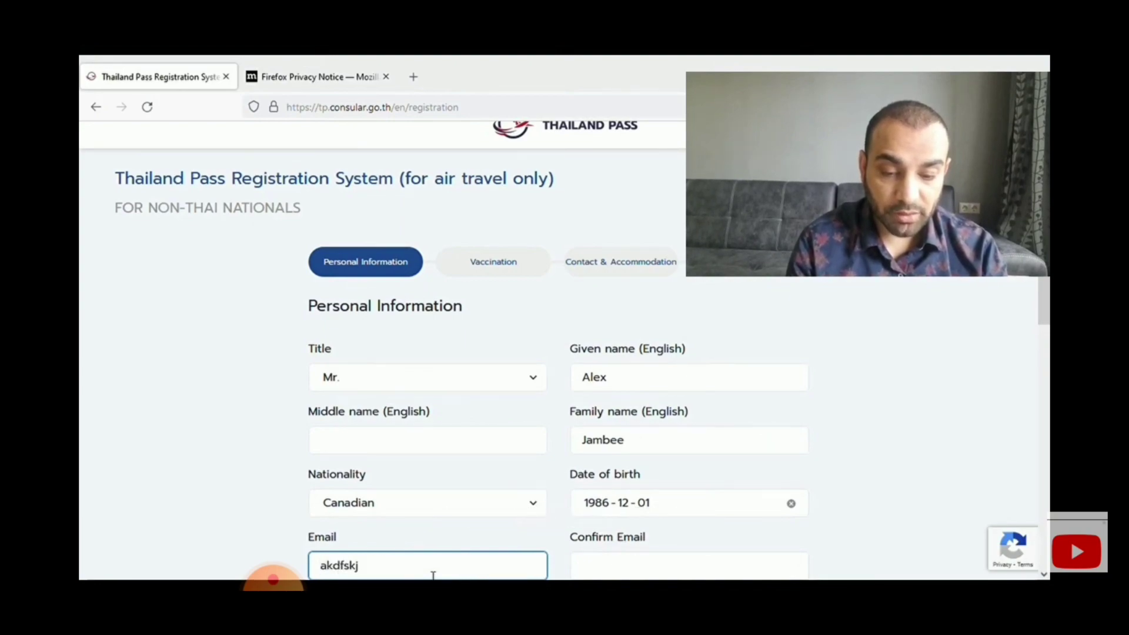
{"action": "key", "text": "BackSpace"}
{"action": "key", "text": "BackSpace"}
{"action": "key", "text": "BackSpace"}
{"action": "key", "text": "BackSpace"}
{"action": "key", "text": "BackSpace"}
{"action": "key", "text": "BackSpace"}
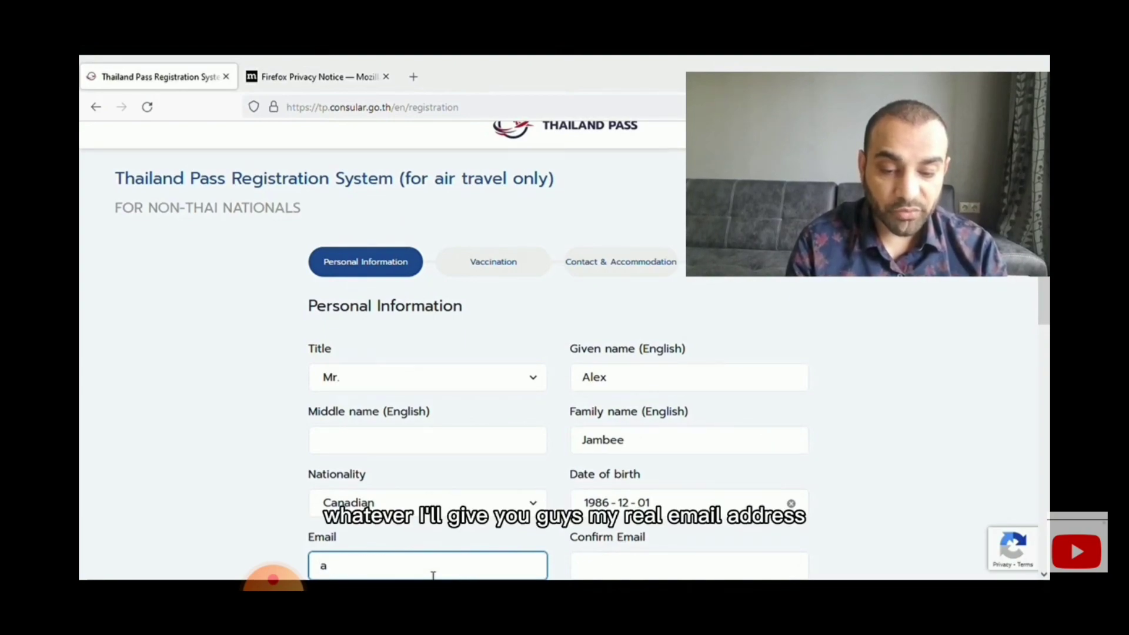
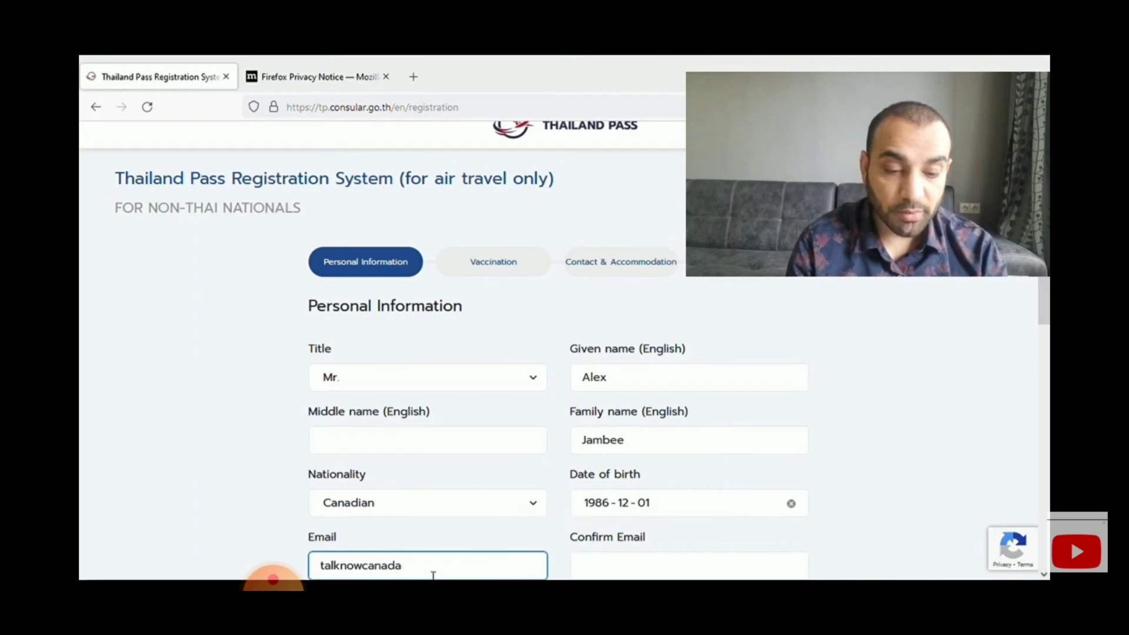
{"action": "key", "text": "Tab"}
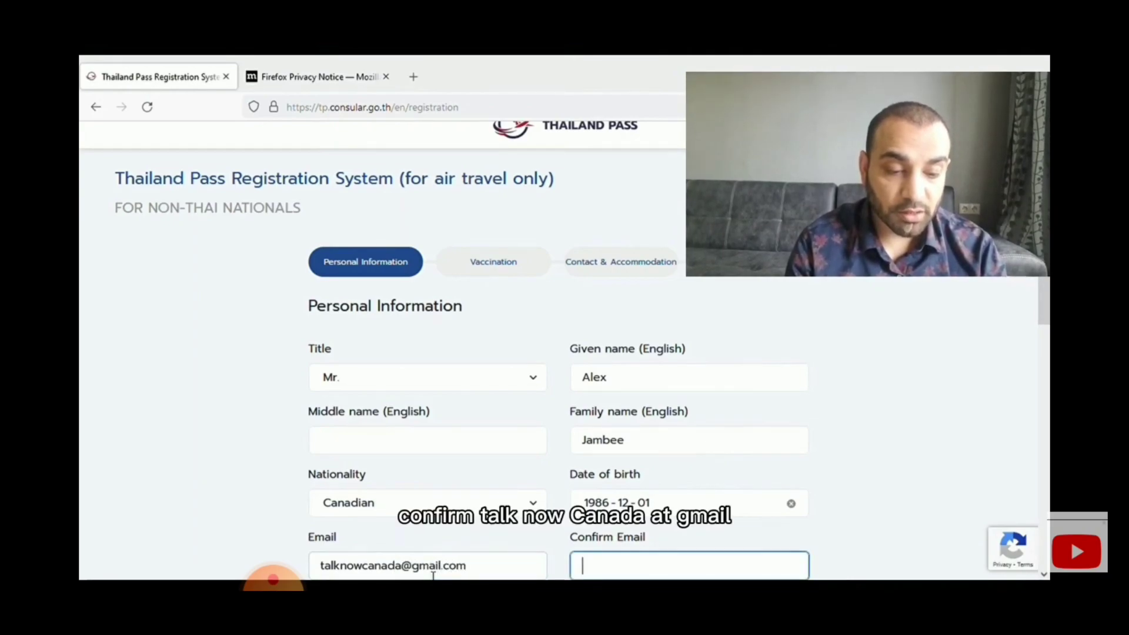
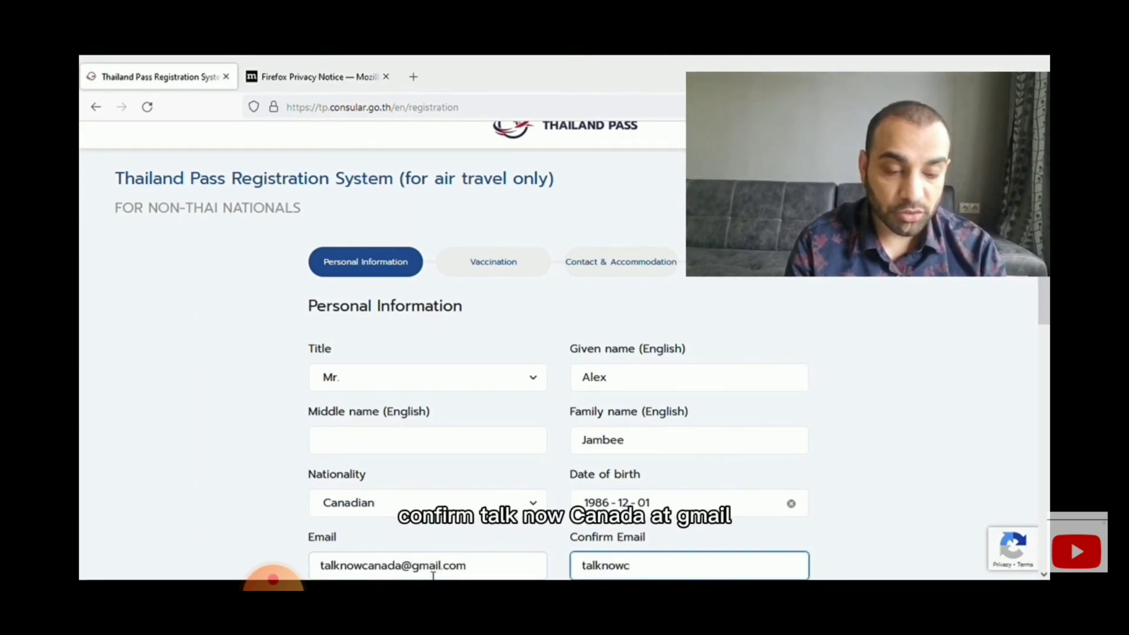
- Enter lawyer as the occupation
{"action": "scroll", "coordinate": [432, 575], "scroll_direction": "down", "scroll_amount": 1}
{"action": "key", "text": "Tab"}
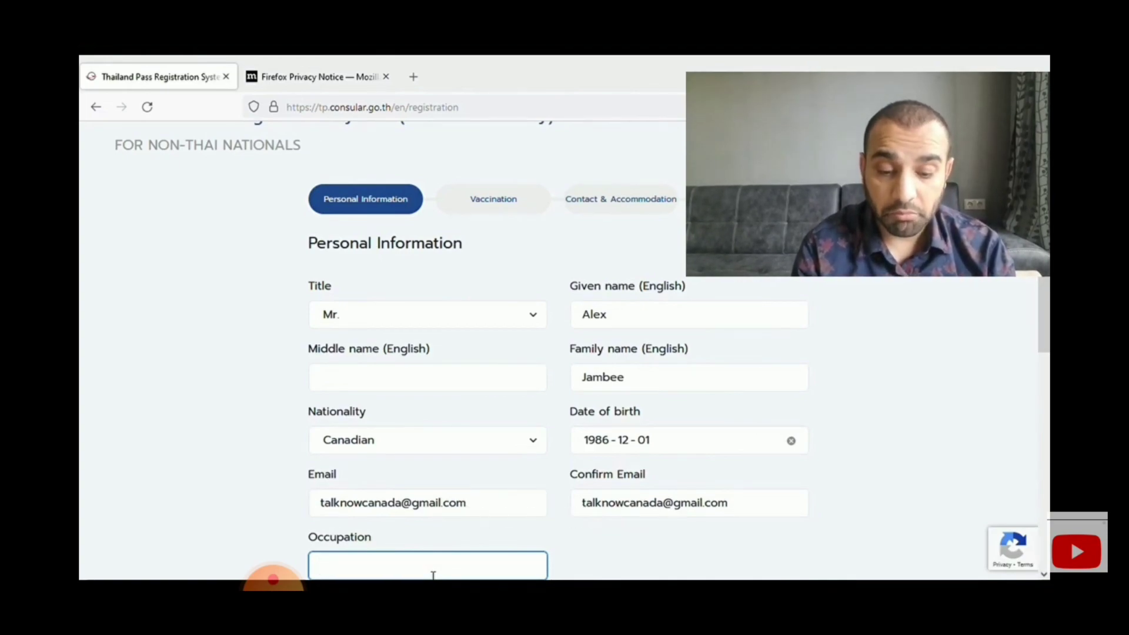
{"action": "type", "text": "lawyer"}
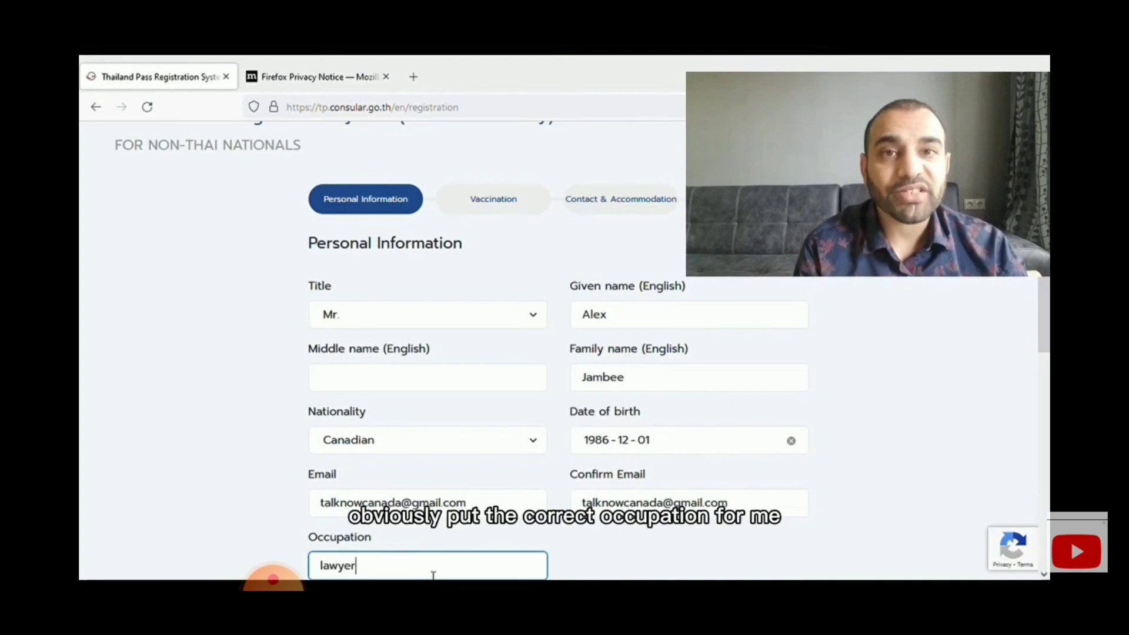
{"action": "key", "text": "Tab"}
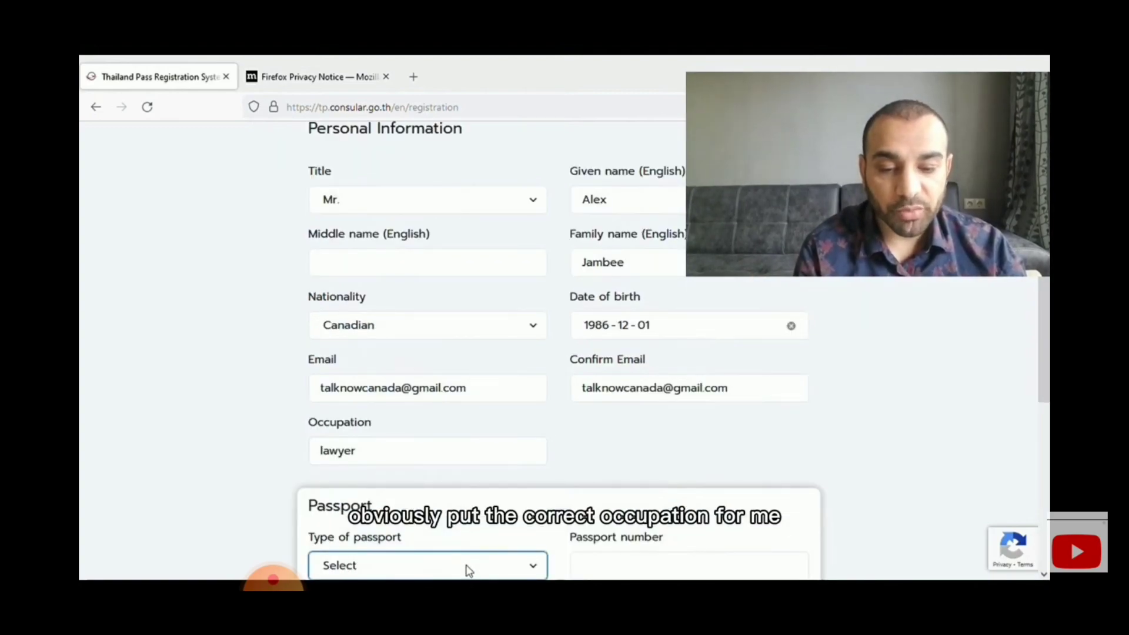
{"action": "double_click", "coordinate": [375, 451]}
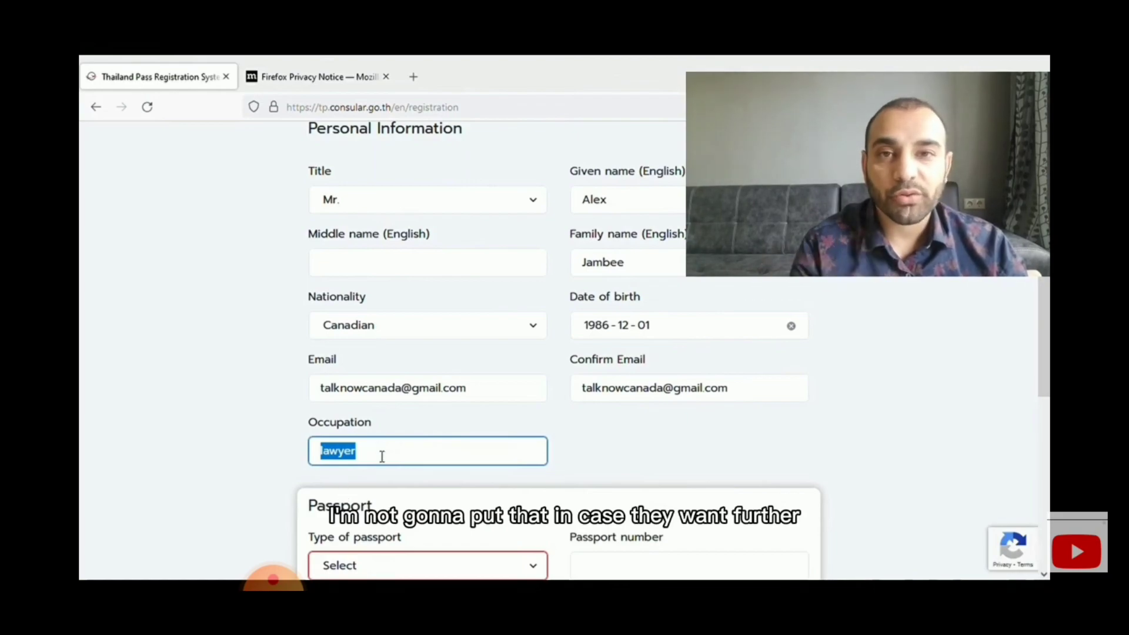
{"action": "left_click", "coordinate": [284, 489]}
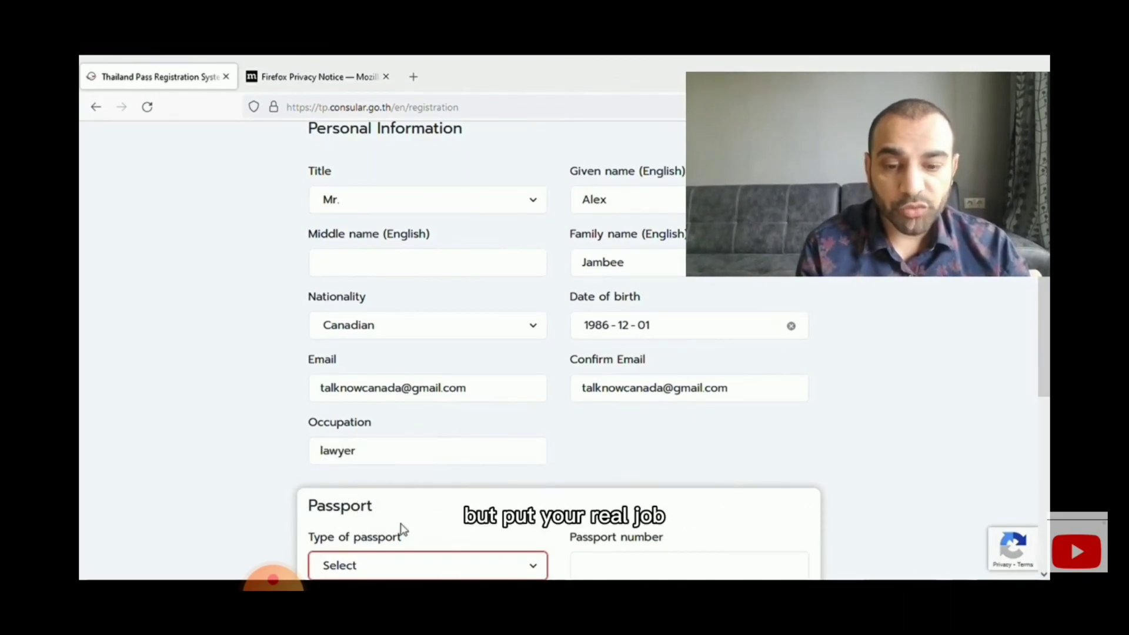
{"action": "scroll", "coordinate": [404, 537], "scroll_direction": "down", "scroll_amount": 3}
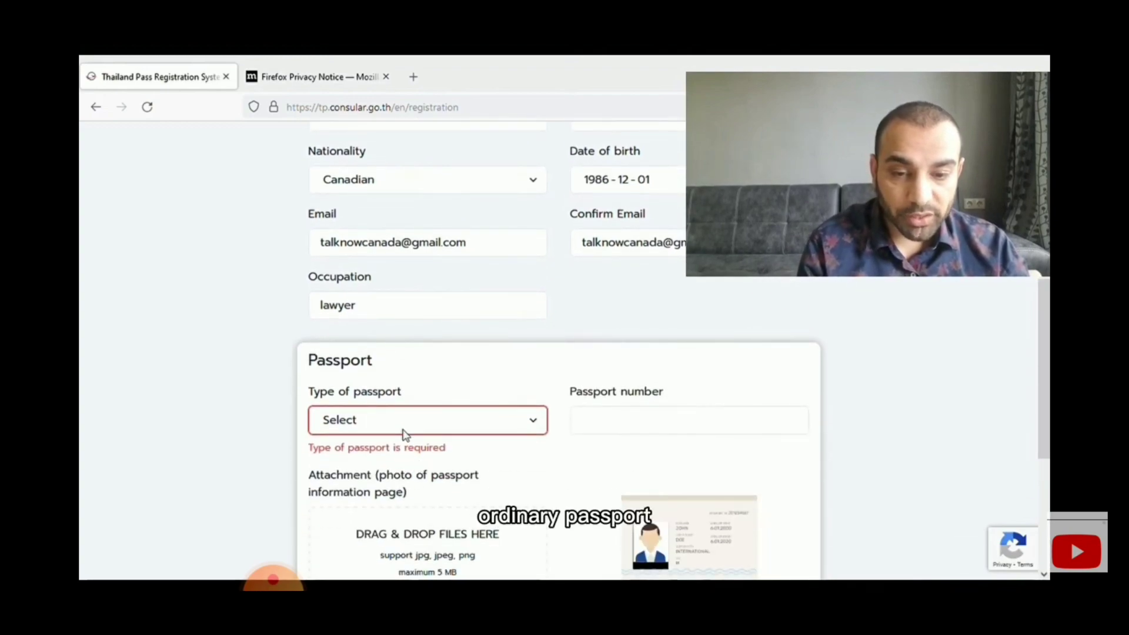
- Choose Ordinary Passport and enter the passport number
{"action": "left_click", "coordinate": [360, 281]}
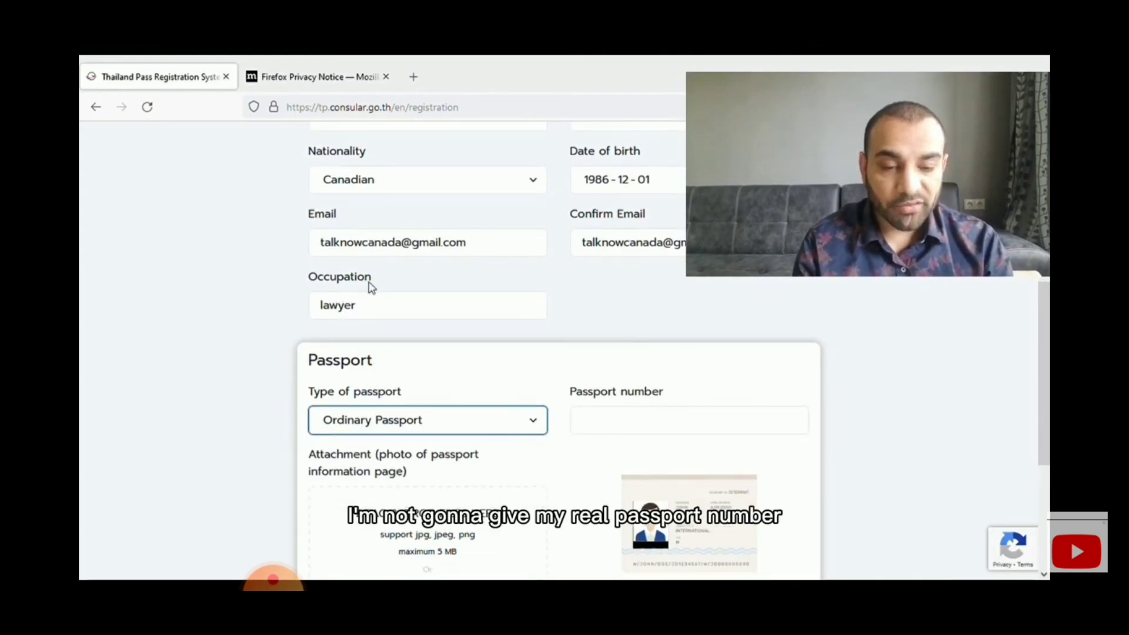
{"action": "left_click", "coordinate": [611, 423]}
{"action": "type", "text": "Hklld"}
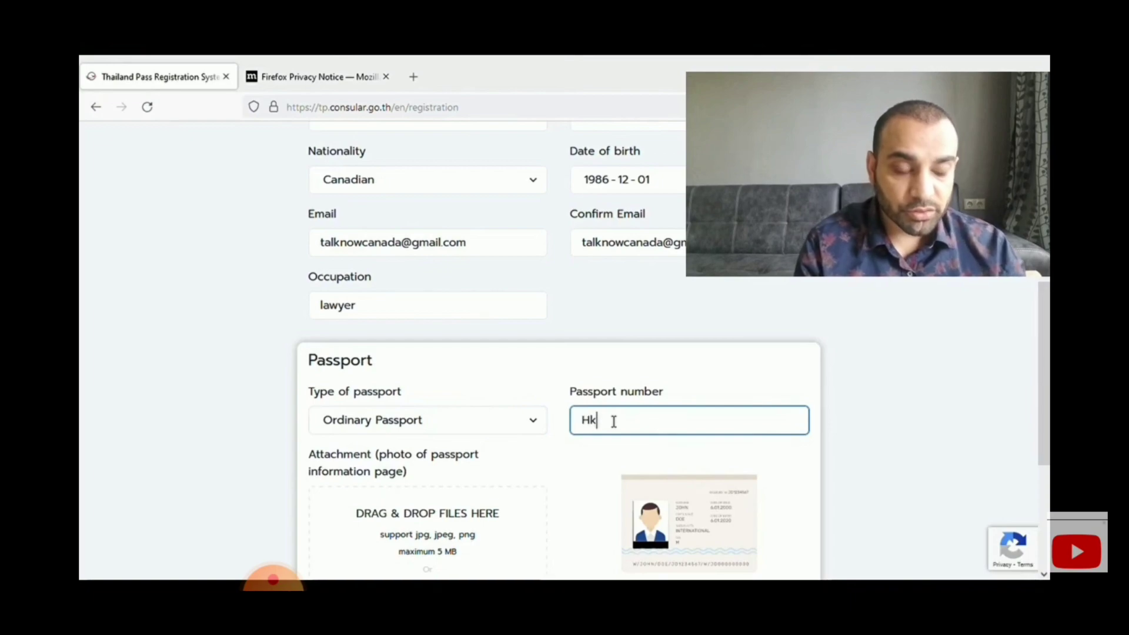
{"action": "key", "text": "BackSpace"}
{"action": "key", "text": "BackSpace"}
{"action": "key", "text": "BackSpace"}
{"action": "key", "text": "BackSpace"}
{"action": "key", "text": "BackSpace"}
{"action": "key", "text": "BackSpace"}
{"action": "key", "text": "BackSpace"}
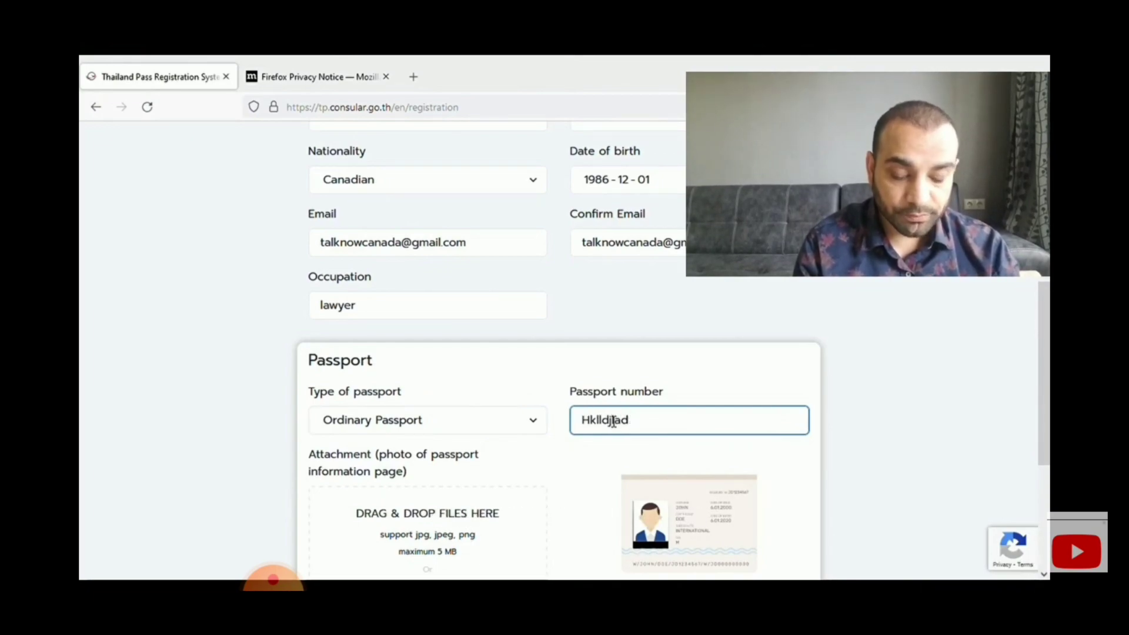
{"action": "key", "text": "BackSpace"}
{"action": "key", "text": "BackSpace"}
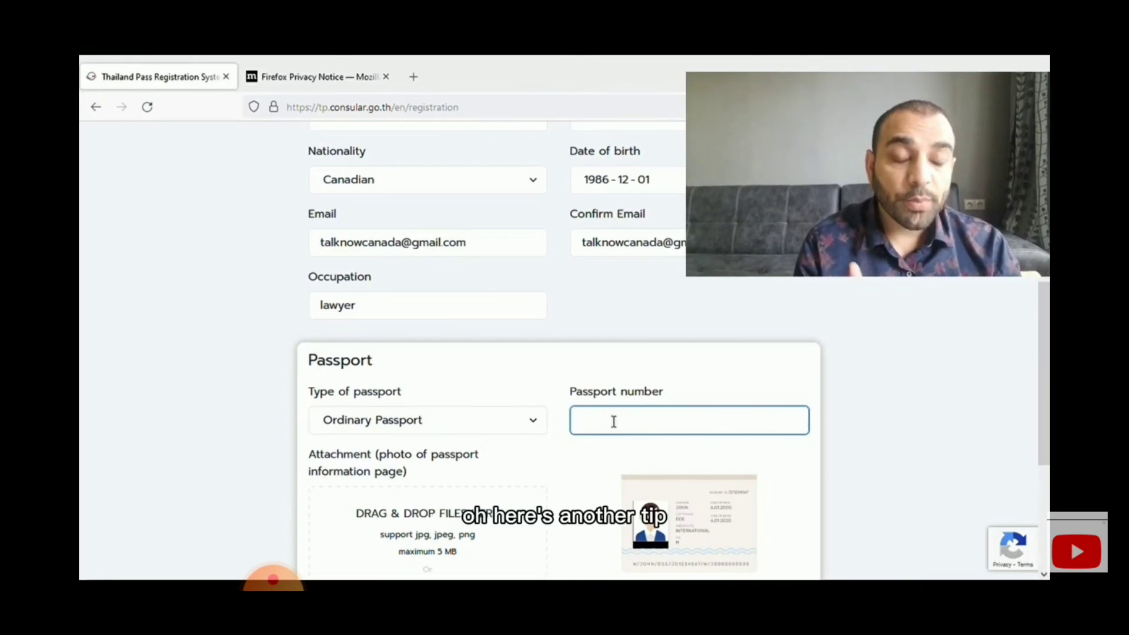
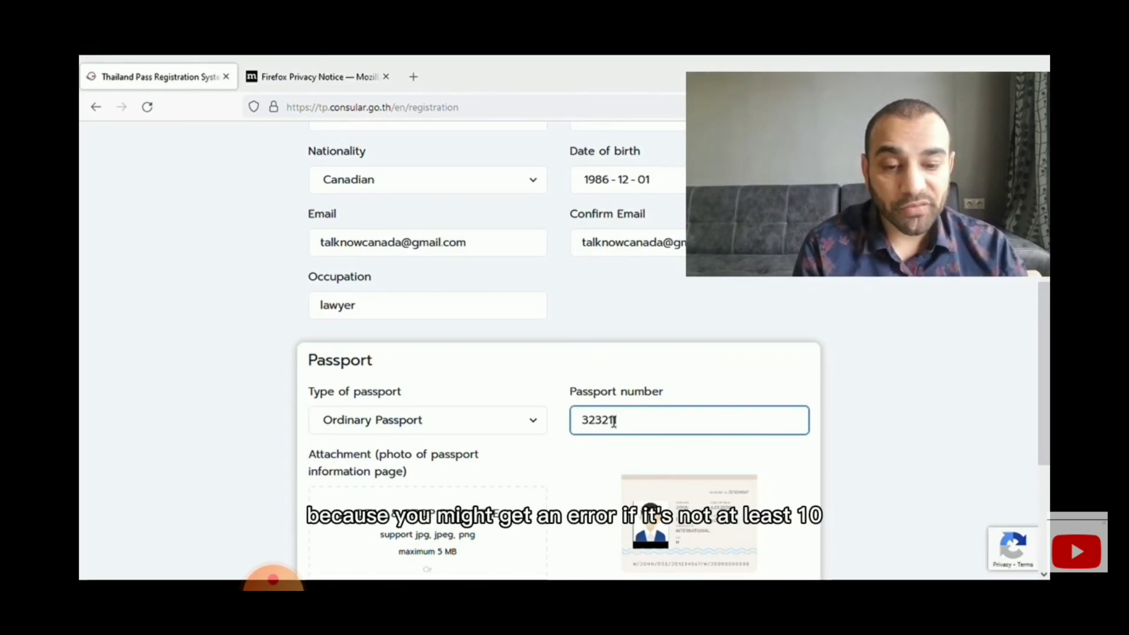
- Attach My passport.jpg as the passport information-page photo
{"action": "scroll", "coordinate": [529, 470], "scroll_direction": "down", "scroll_amount": 2}
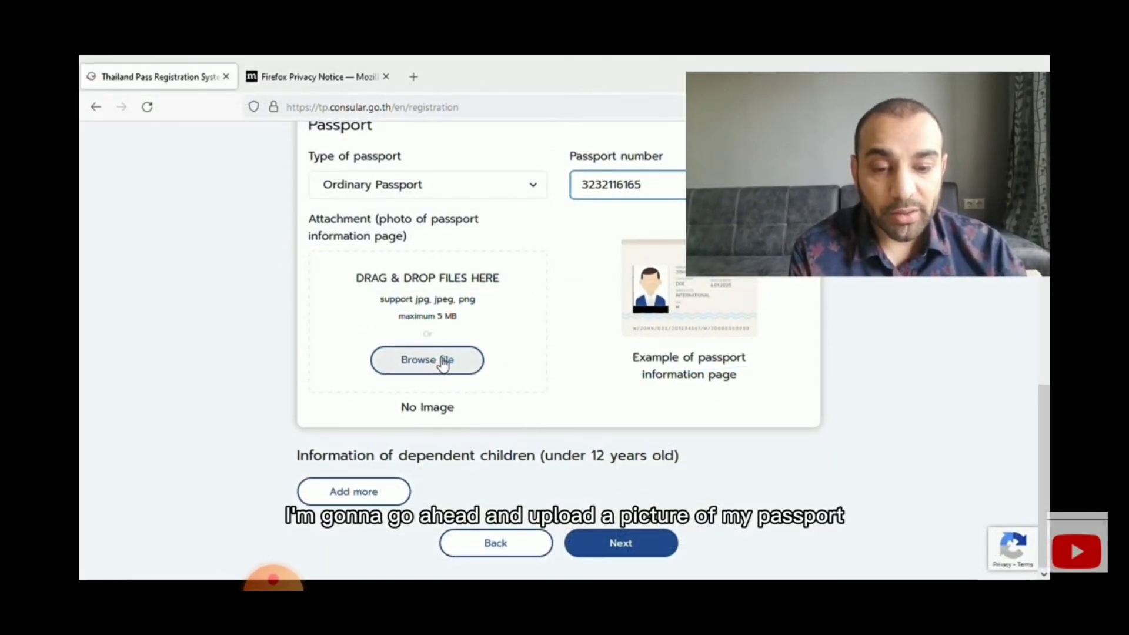
{"action": "left_click", "coordinate": [442, 363]}
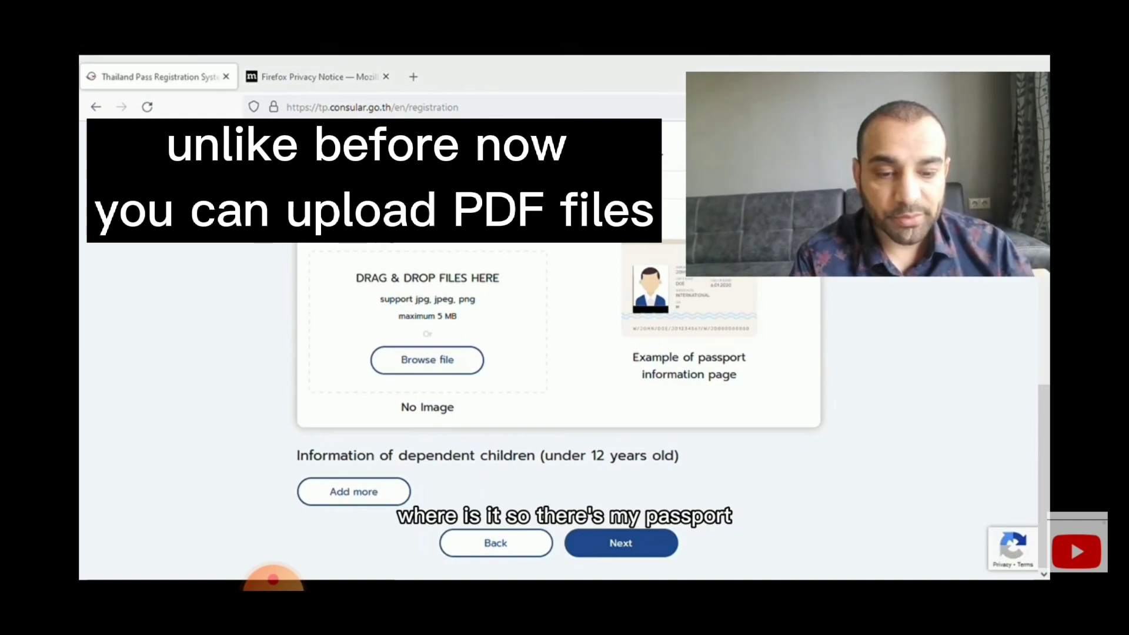
{"action": "left_click", "coordinate": [474, 366]}
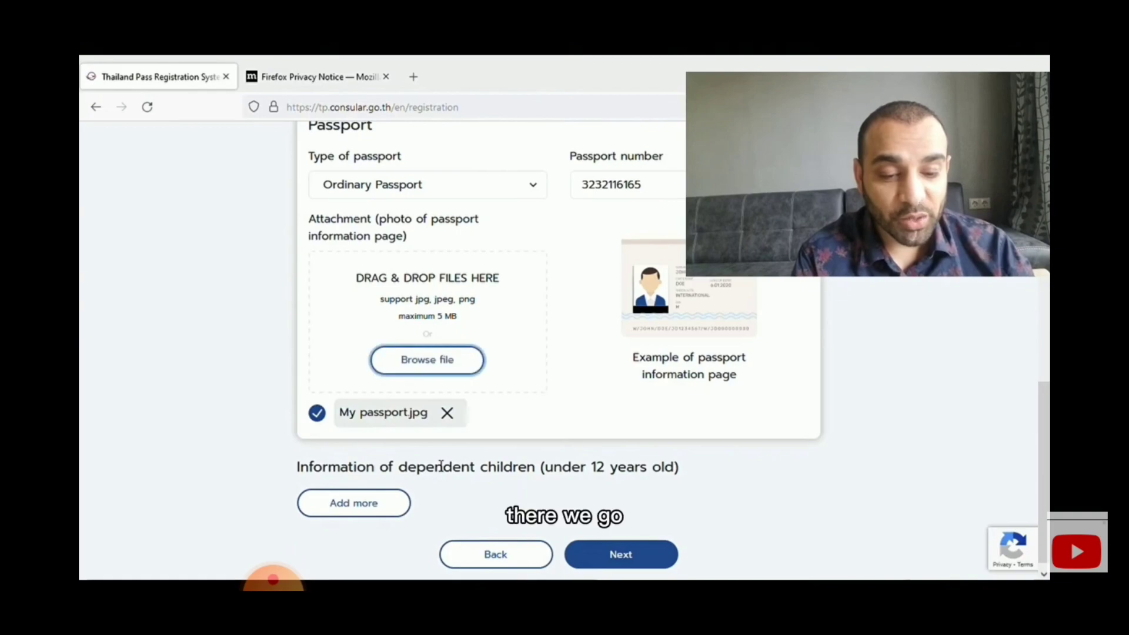
{"action": "scroll", "coordinate": [514, 449], "scroll_direction": "down", "scroll_amount": 1}
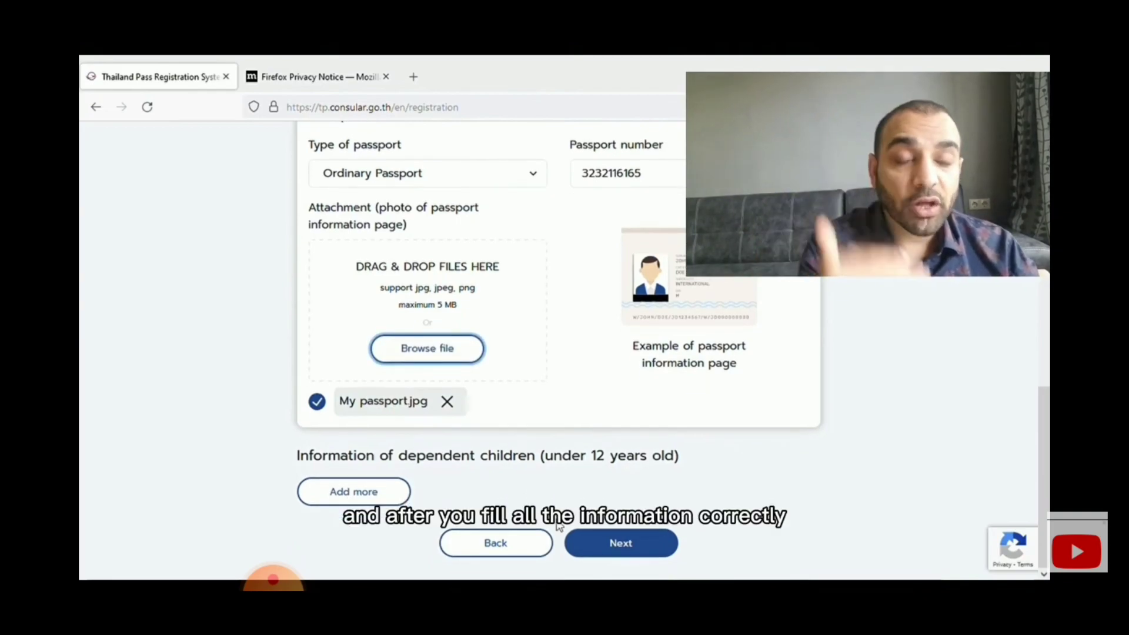
- In the Vaccination step, record the first dose as Pfizer - BioNTech on 2021-09-17
{"action": "left_click", "coordinate": [612, 544]}
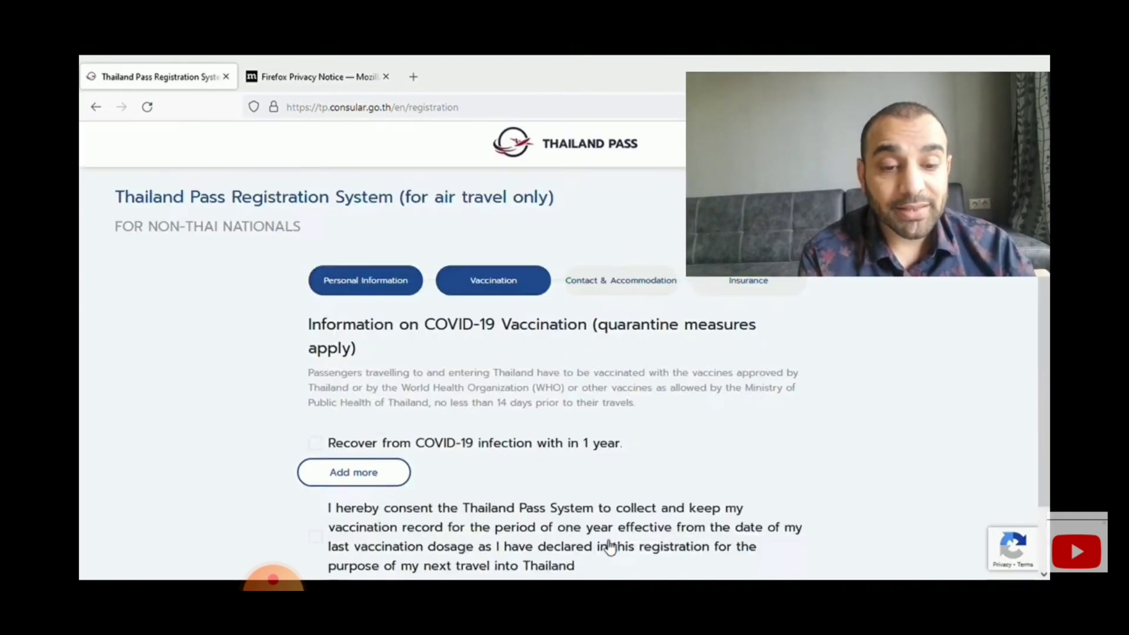
{"action": "scroll", "coordinate": [509, 380], "scroll_direction": "down", "scroll_amount": 1}
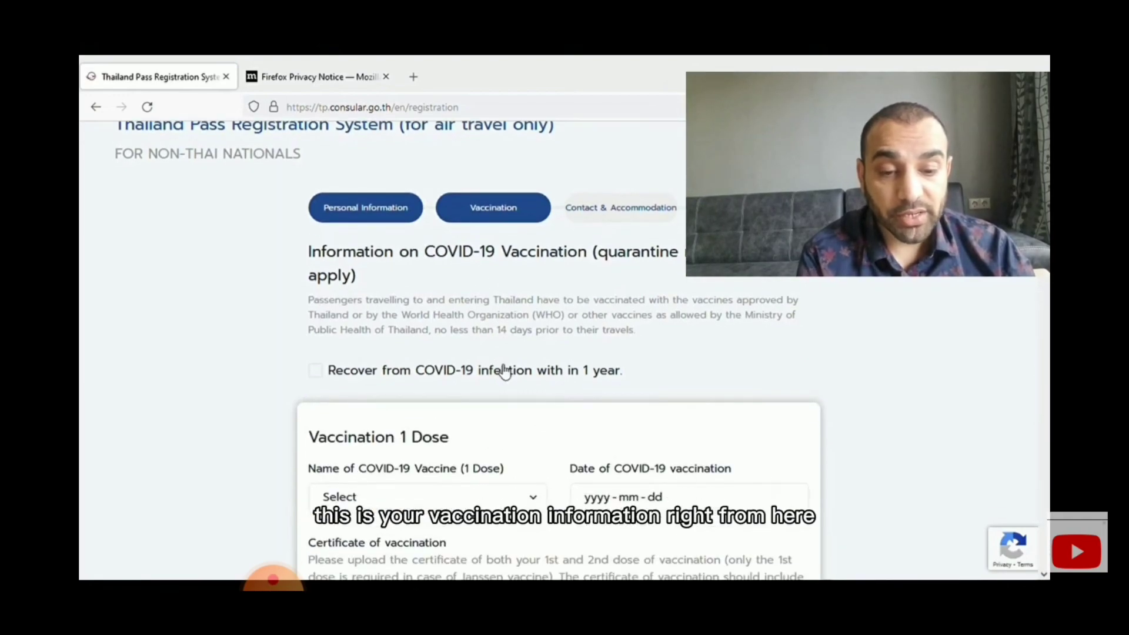
{"action": "scroll", "coordinate": [512, 385], "scroll_direction": "down", "scroll_amount": 2}
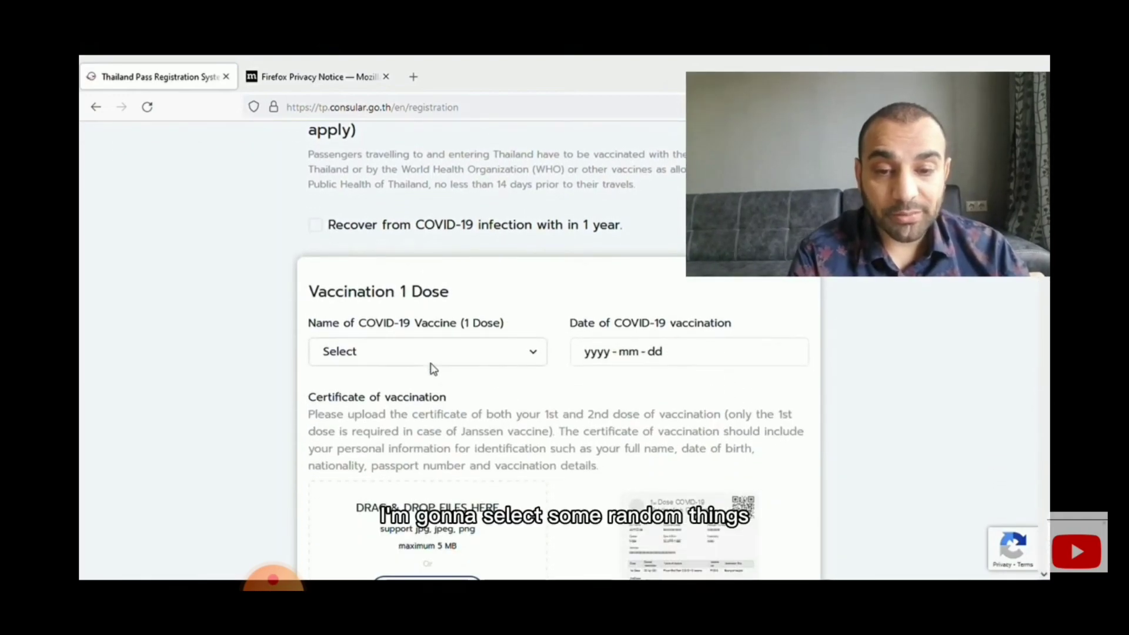
{"action": "left_click", "coordinate": [433, 358]}
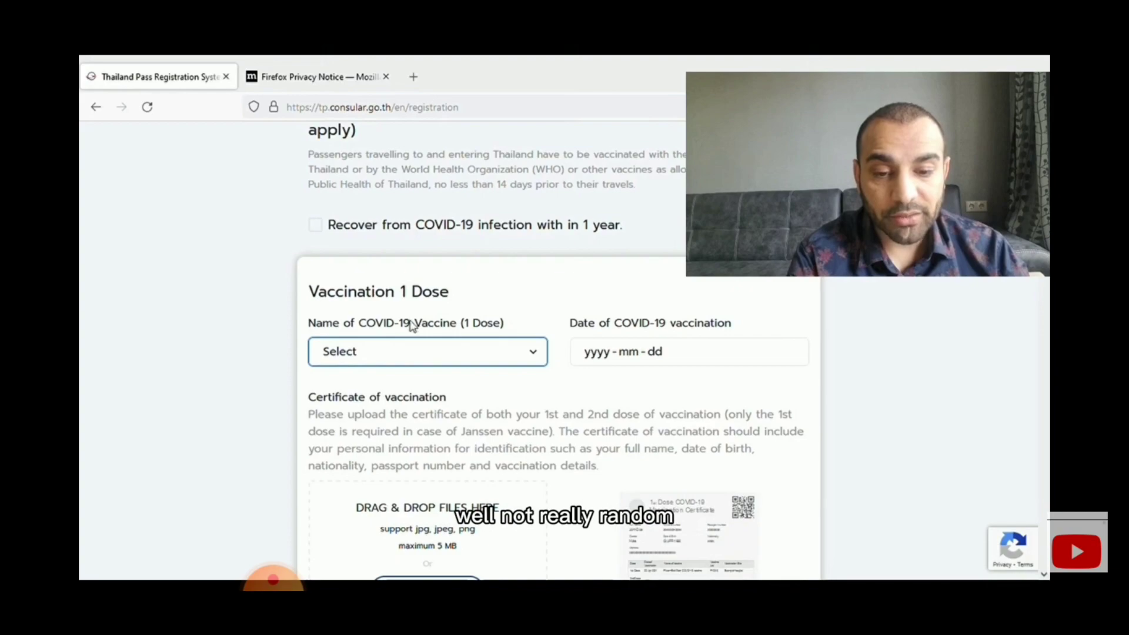
{"action": "left_click", "coordinate": [401, 288]}
{"action": "left_click", "coordinate": [596, 360]}
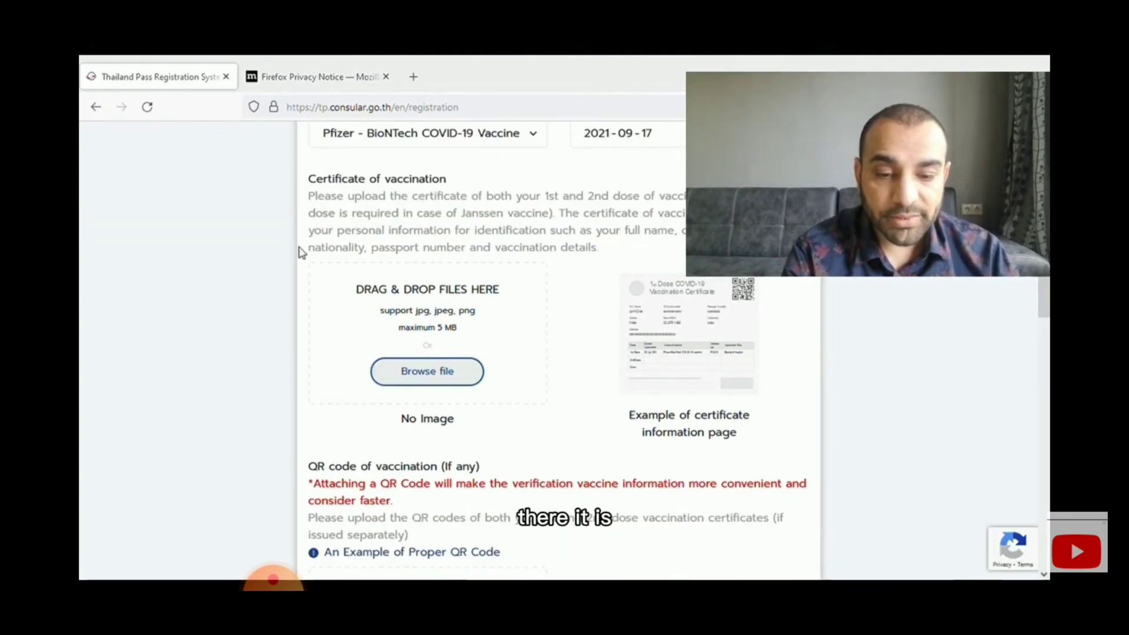
- Attach MY vaccine.jpg as the certificate and the first-dose QR code image
{"action": "double_click", "coordinate": [343, 292]}
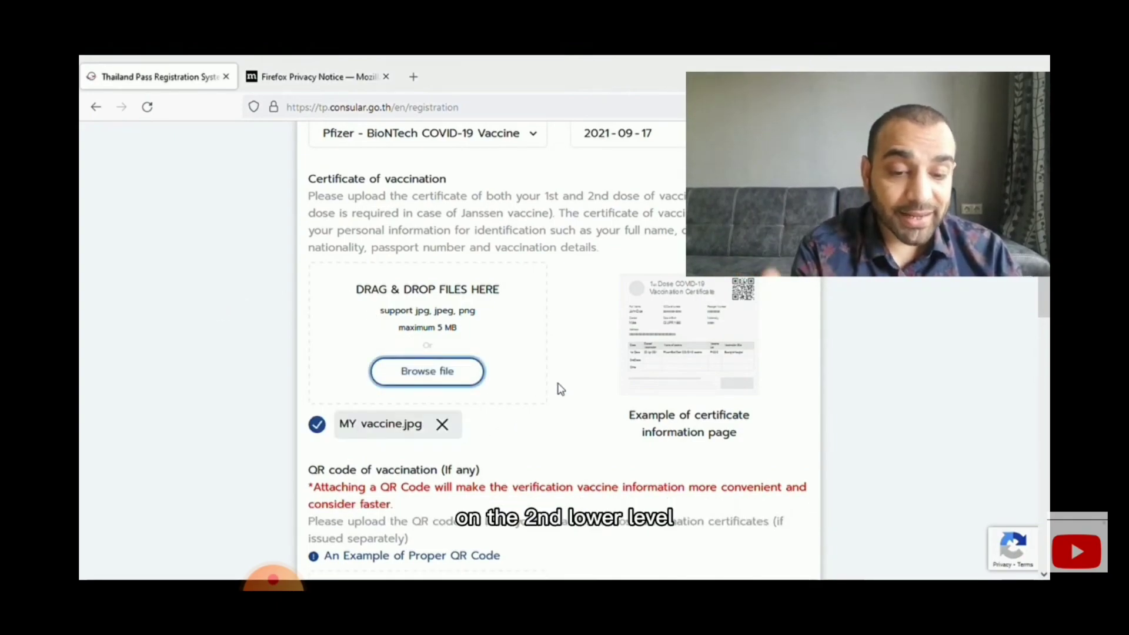
{"action": "scroll", "coordinate": [476, 487], "scroll_direction": "down", "scroll_amount": 2}
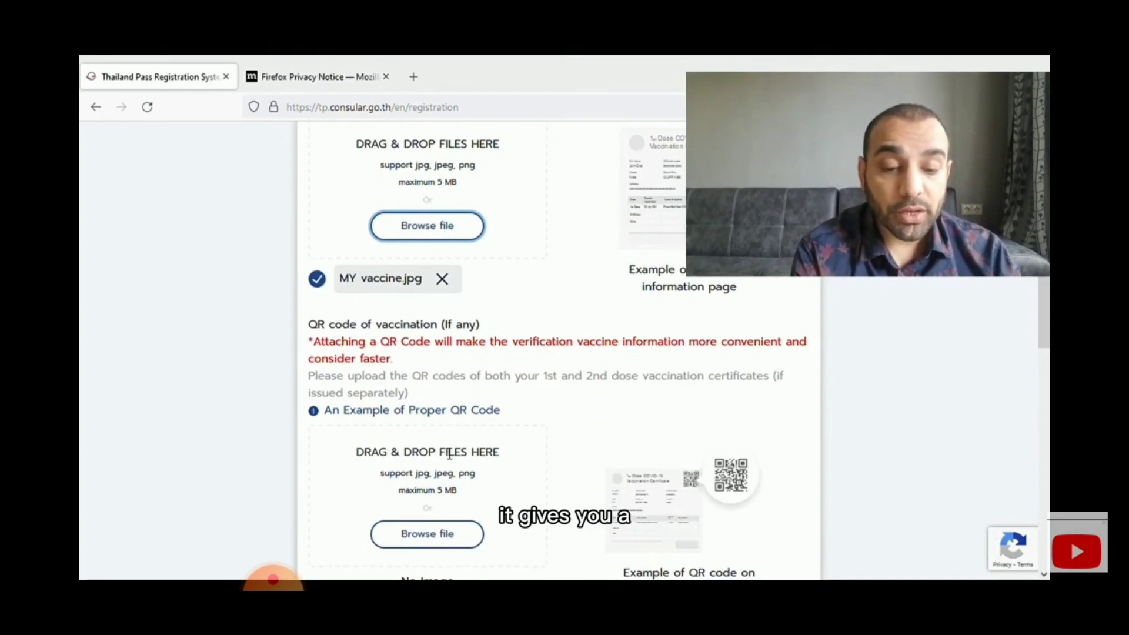
{"action": "scroll", "coordinate": [449, 454], "scroll_direction": "down", "scroll_amount": 1}
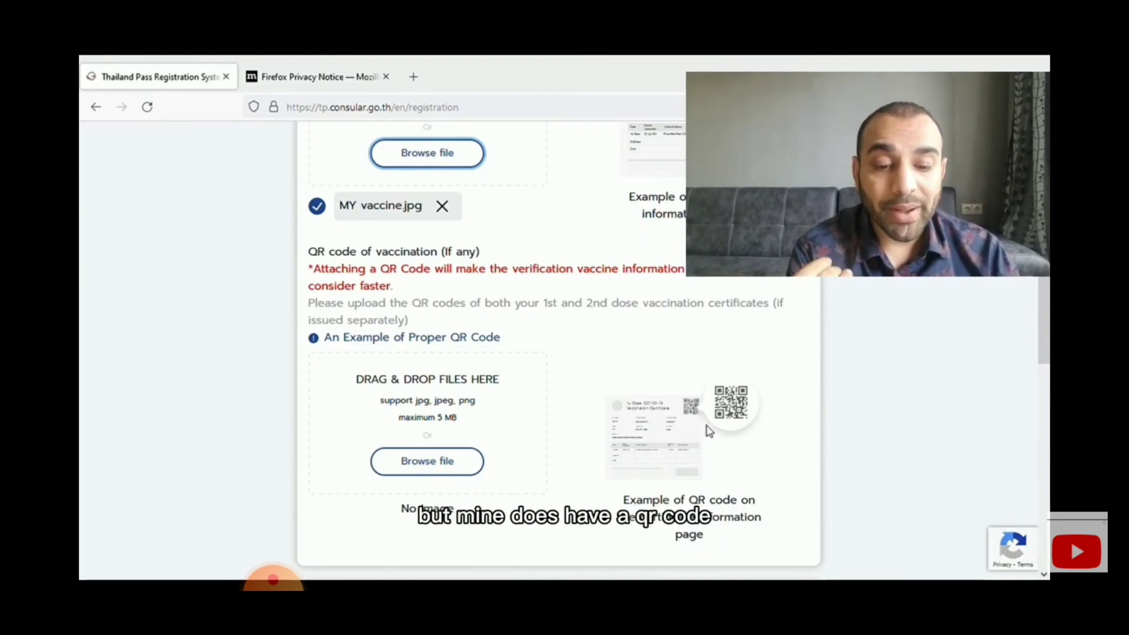
{"action": "left_click", "coordinate": [465, 464]}
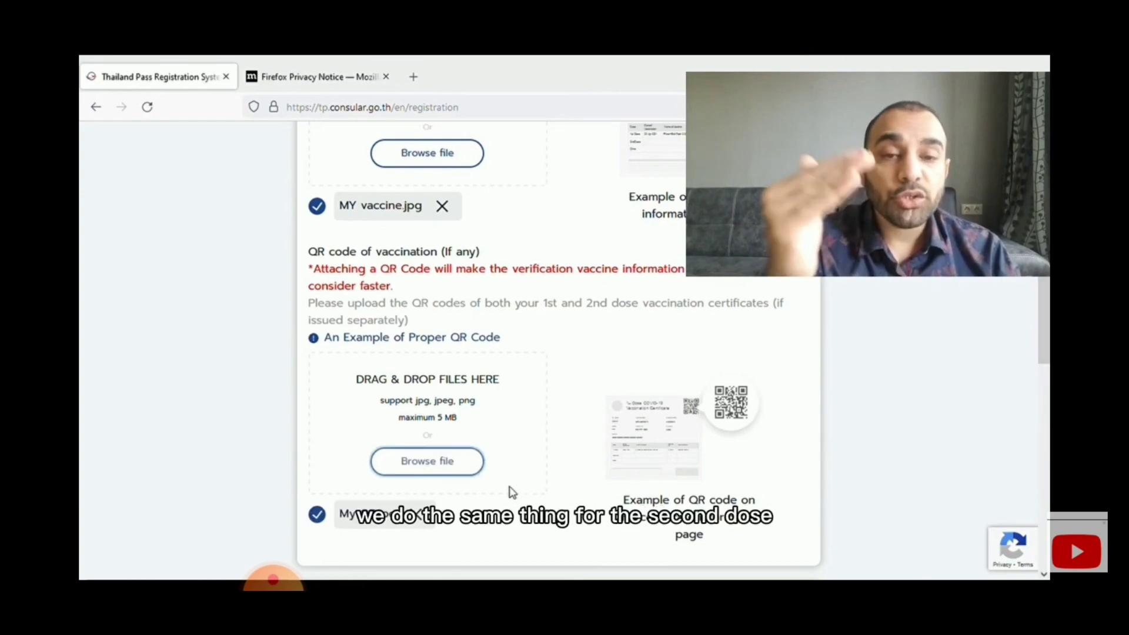
- Record the second dose as Pfizer - BioNTech on 2021-09-28
{"action": "scroll", "coordinate": [552, 481], "scroll_direction": "down", "scroll_amount": 6}
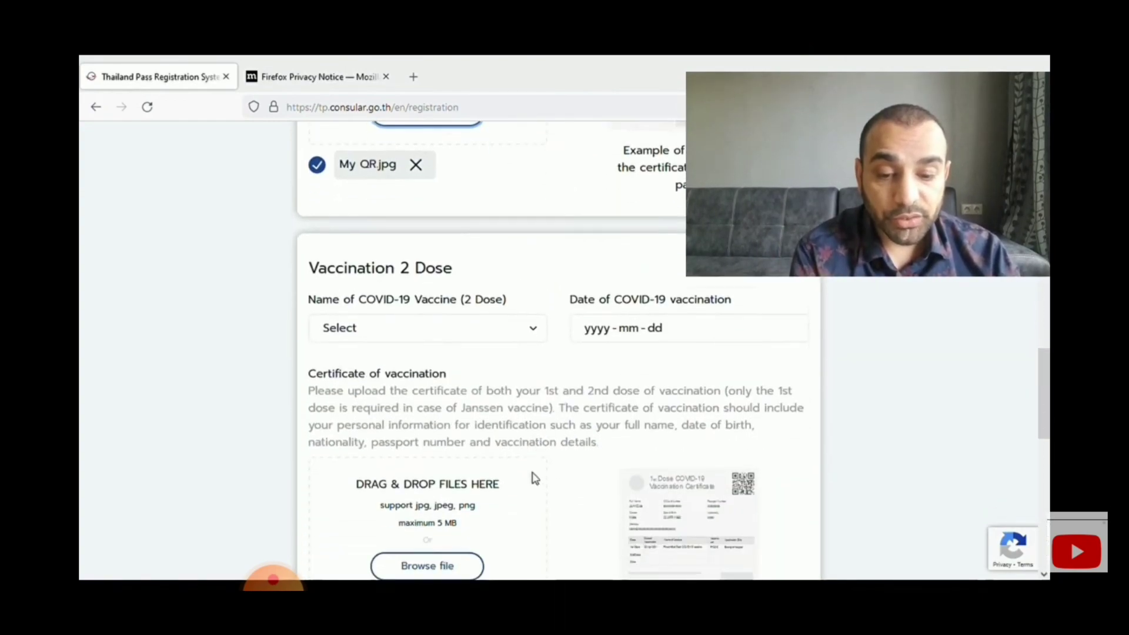
{"action": "left_click", "coordinate": [425, 314]}
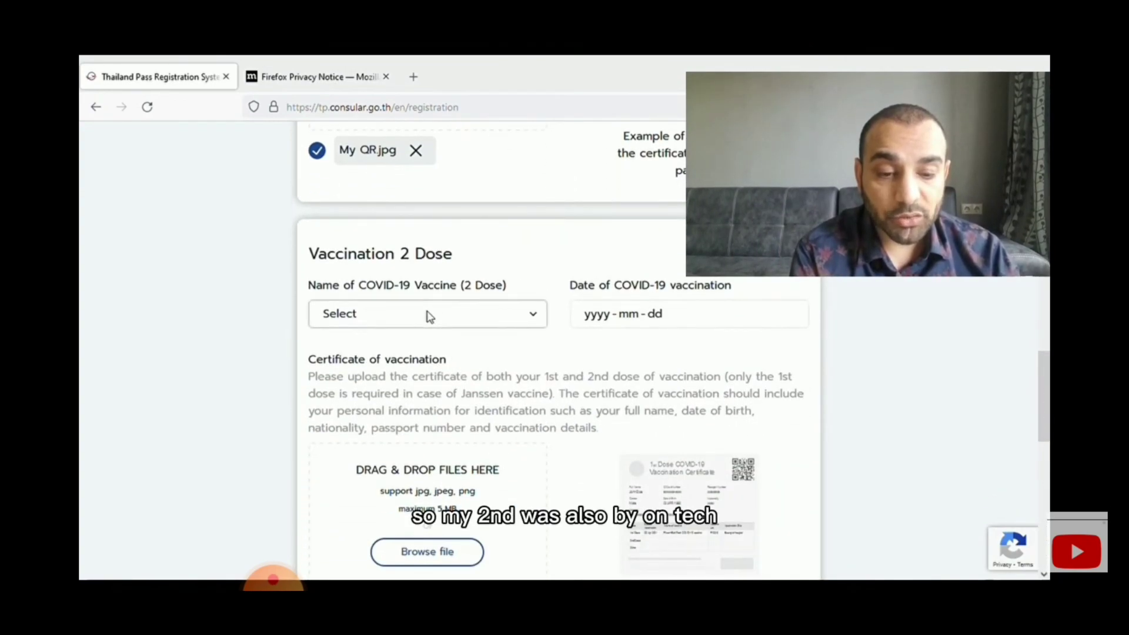
{"action": "left_click", "coordinate": [384, 503]}
{"action": "left_click", "coordinate": [625, 317]}
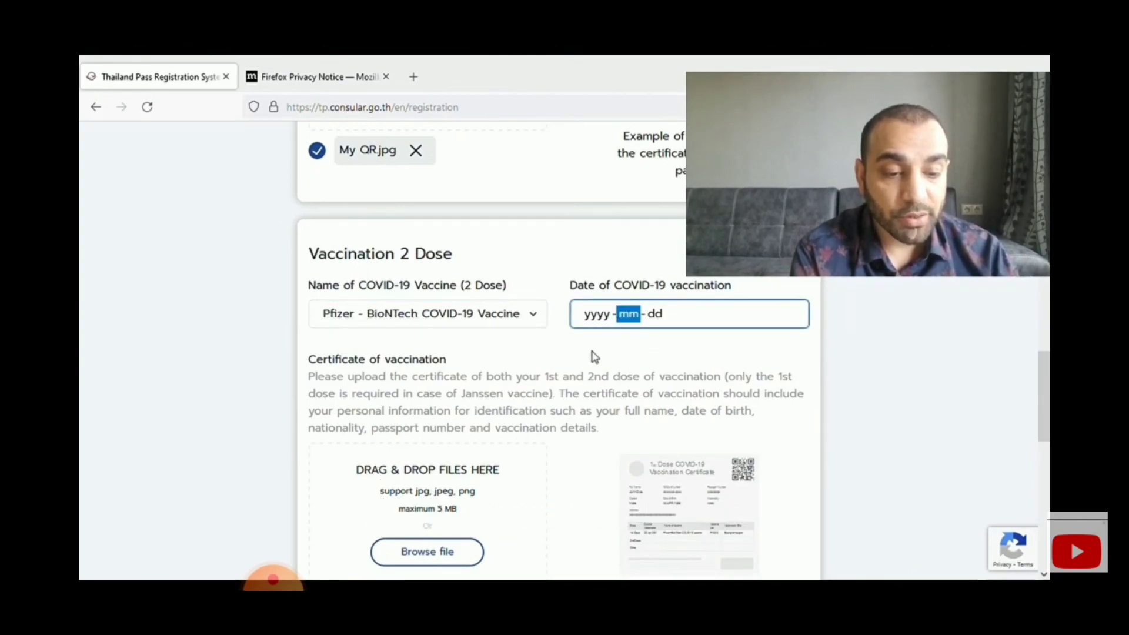
{"action": "left_click", "coordinate": [647, 467]}
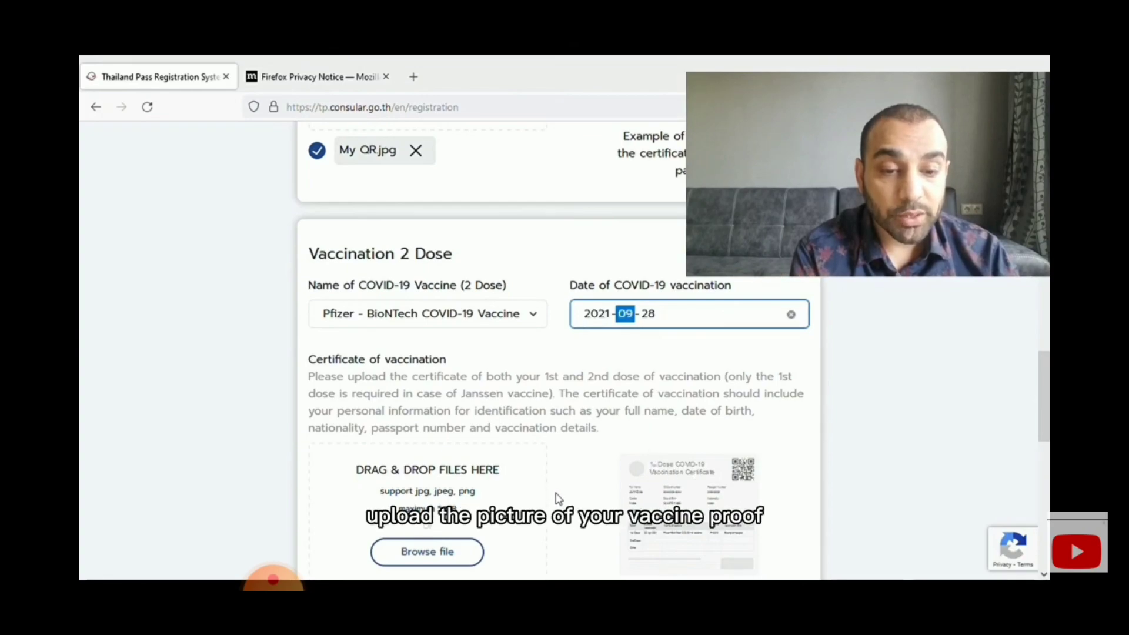
- Attach the second-dose certificate and QR files, then continue to Contact & Accommodation
{"action": "scroll", "coordinate": [554, 495], "scroll_direction": "down", "scroll_amount": 1}
{"action": "left_click", "coordinate": [440, 479]}
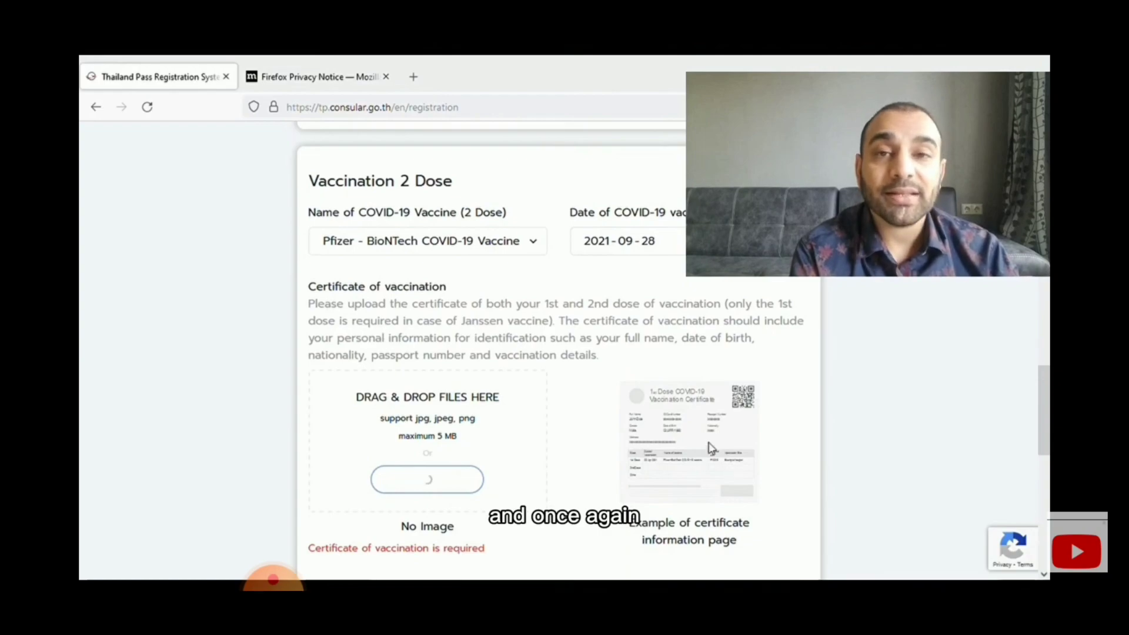
{"action": "scroll", "coordinate": [509, 479], "scroll_direction": "down", "scroll_amount": 6}
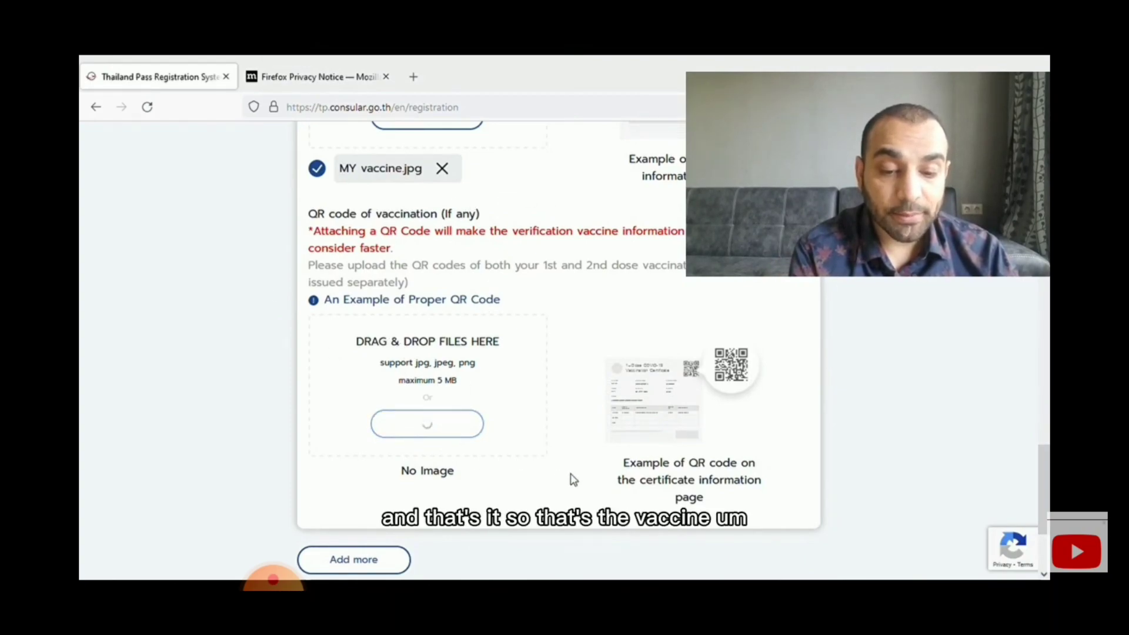
{"action": "scroll", "coordinate": [449, 486], "scroll_direction": "down", "scroll_amount": 3}
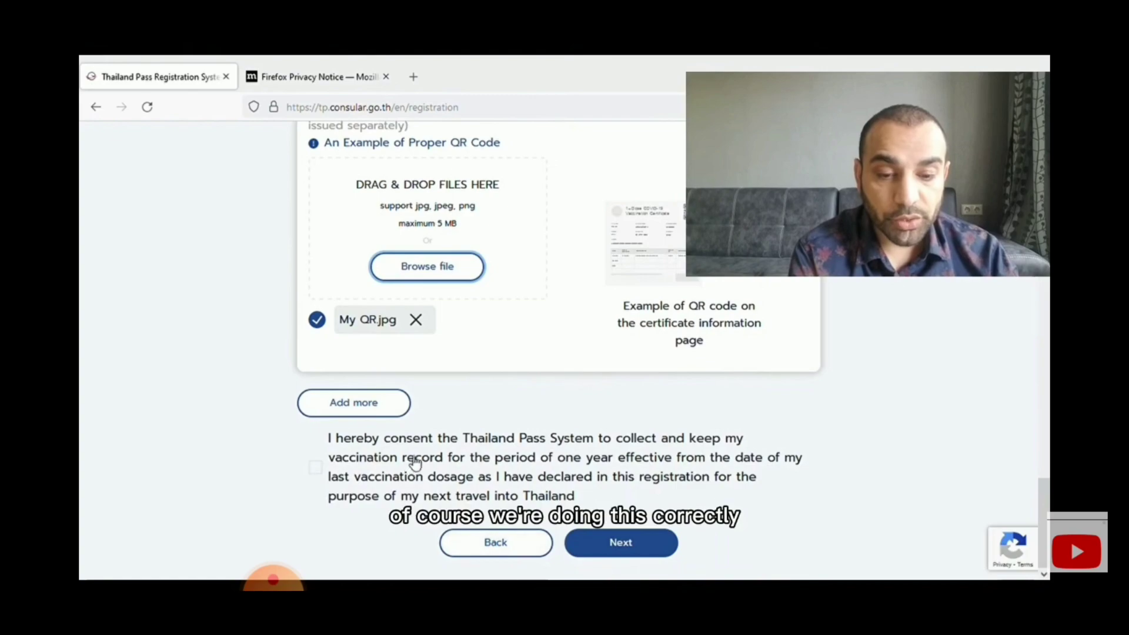
{"action": "left_click", "coordinate": [614, 541]}
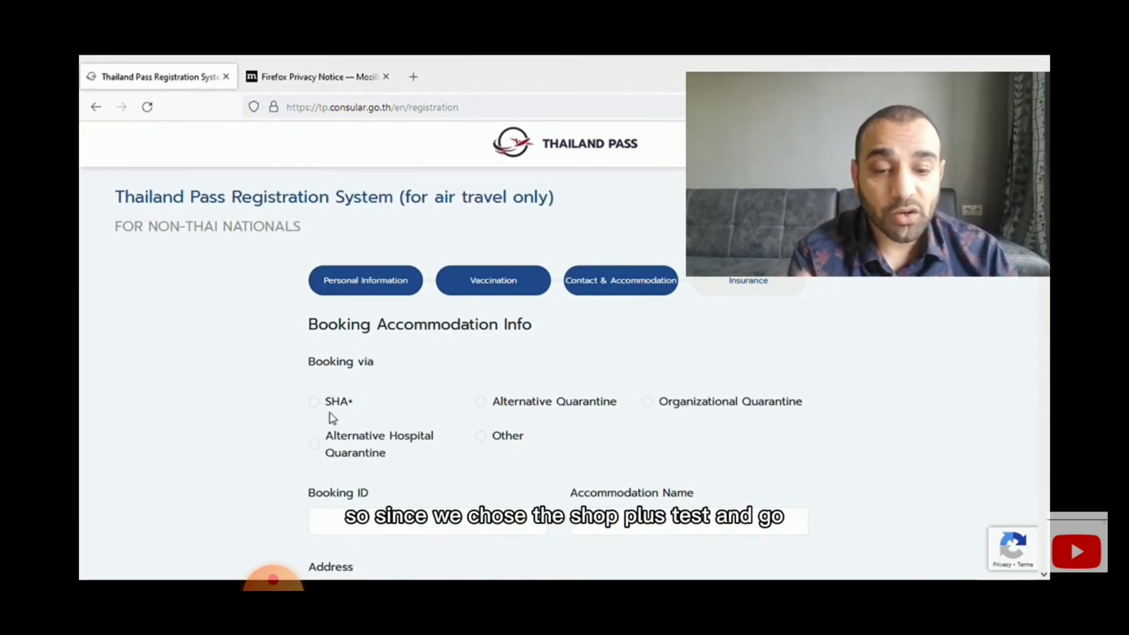
- Choose SHA+ booking, enter the booking ID, accommodation name Jambee Hotel and its address
{"action": "left_click", "coordinate": [315, 403]}
{"action": "scroll", "coordinate": [416, 431], "scroll_direction": "down", "scroll_amount": 1}
{"action": "left_click", "coordinate": [398, 447]}
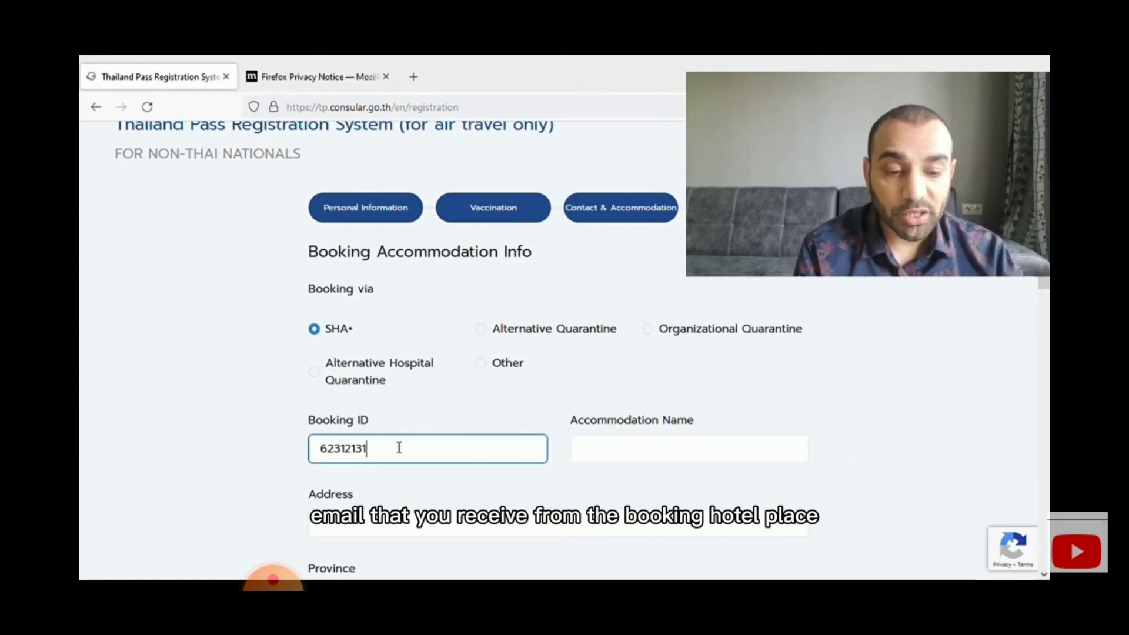
{"action": "left_click", "coordinate": [607, 455]}
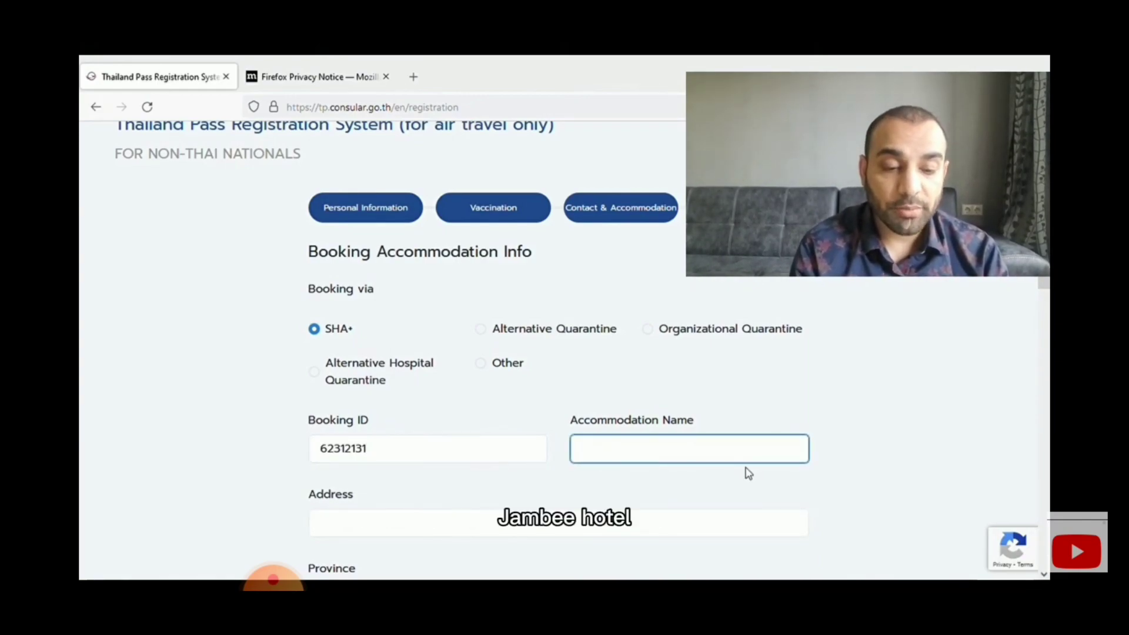
{"action": "type", "text": "Jambee Hotel"}
{"action": "key", "text": "Tab"}
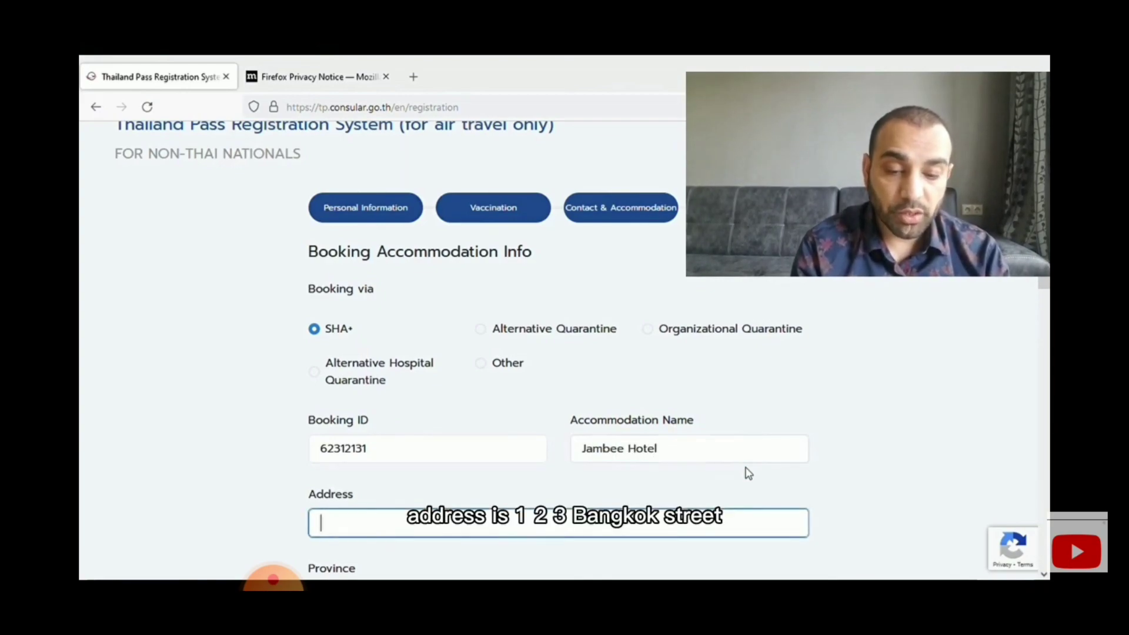
{"action": "type", "text": "123 Bangkok"}
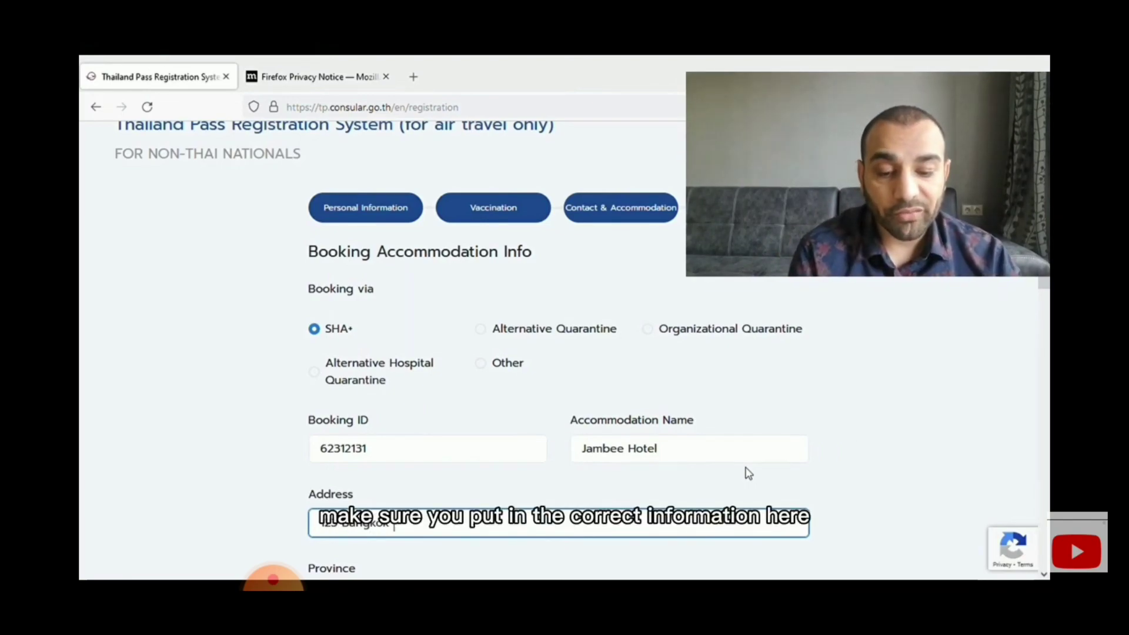
- Set province Bangkok, stay 2021-11-25 to 2021-11-26, and flight number TK 546
{"action": "scroll", "coordinate": [747, 475], "scroll_direction": "down", "scroll_amount": 3}
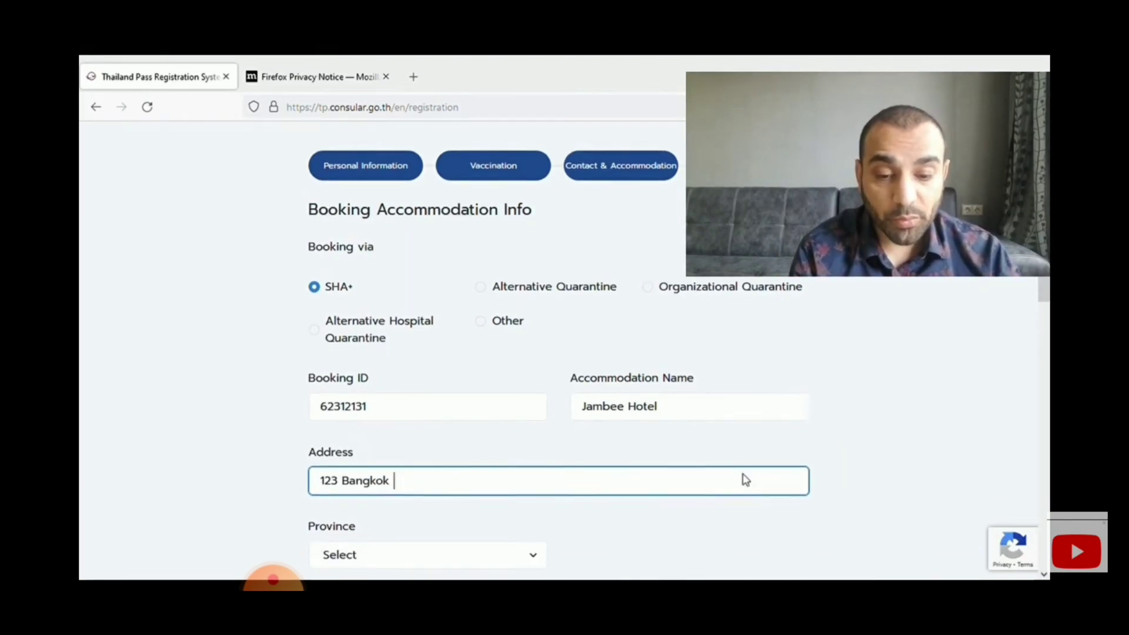
{"action": "left_click", "coordinate": [398, 458]}
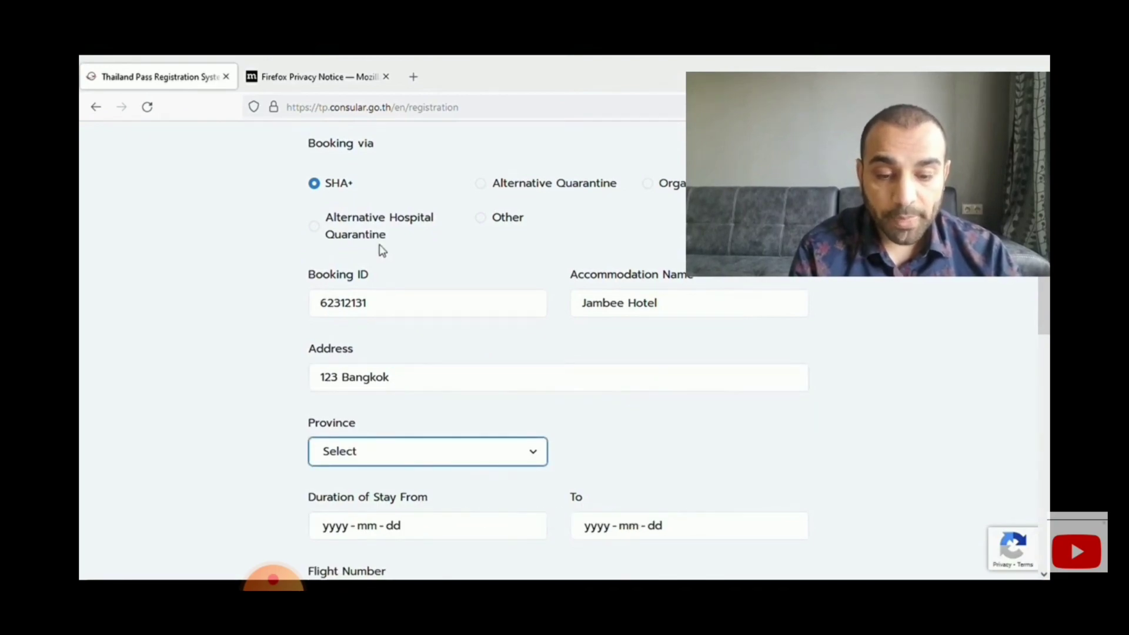
{"action": "left_click", "coordinate": [347, 164]}
{"action": "left_click", "coordinate": [385, 529]}
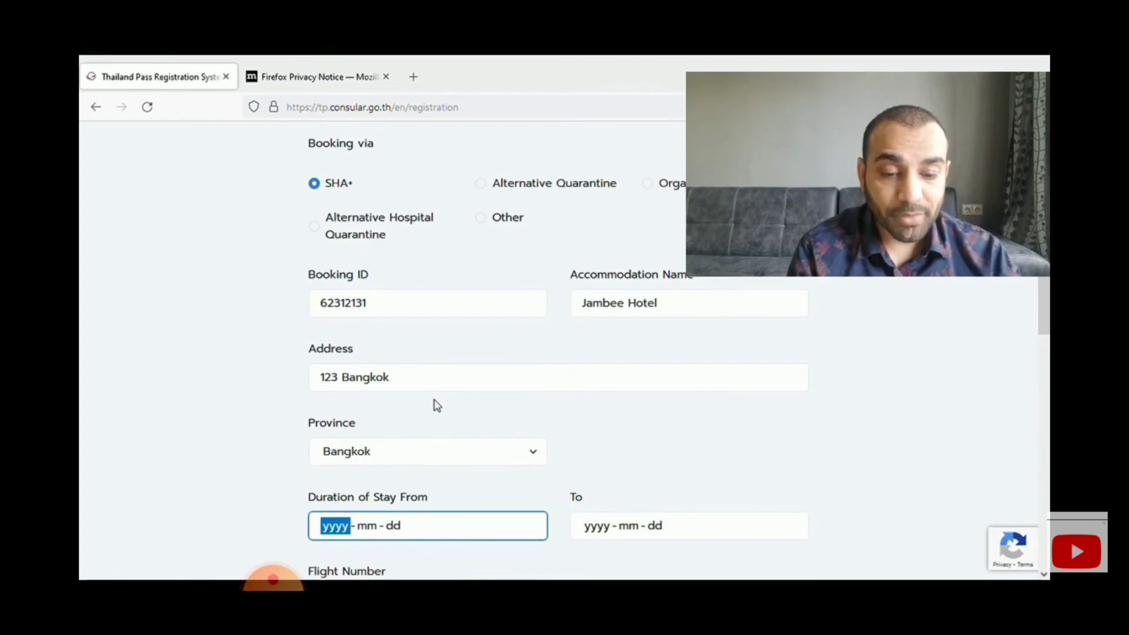
{"action": "type", "text": "2021-11-25"}
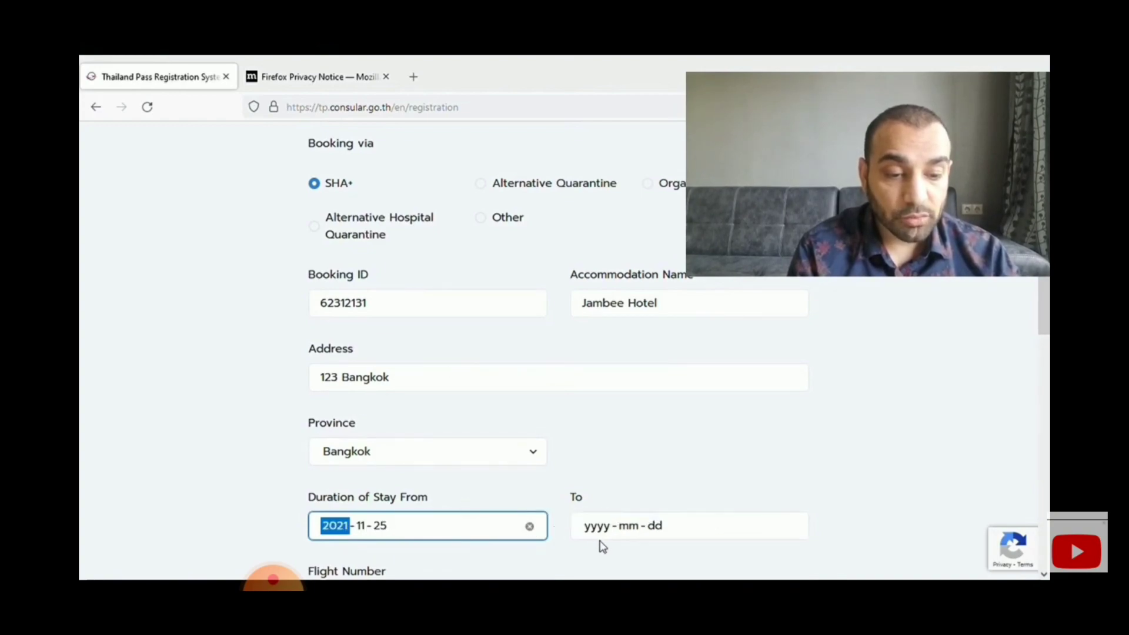
{"action": "left_click", "coordinate": [610, 532]}
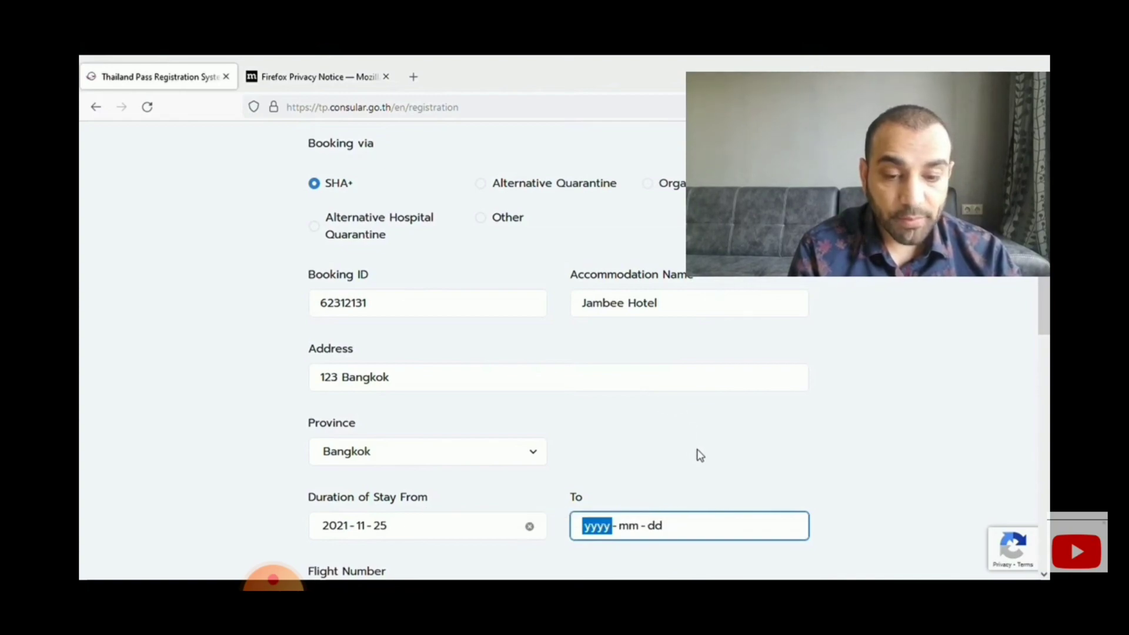
{"action": "type", "text": "2021-11-26"}
{"action": "scroll", "coordinate": [413, 441], "scroll_direction": "down", "scroll_amount": 4}
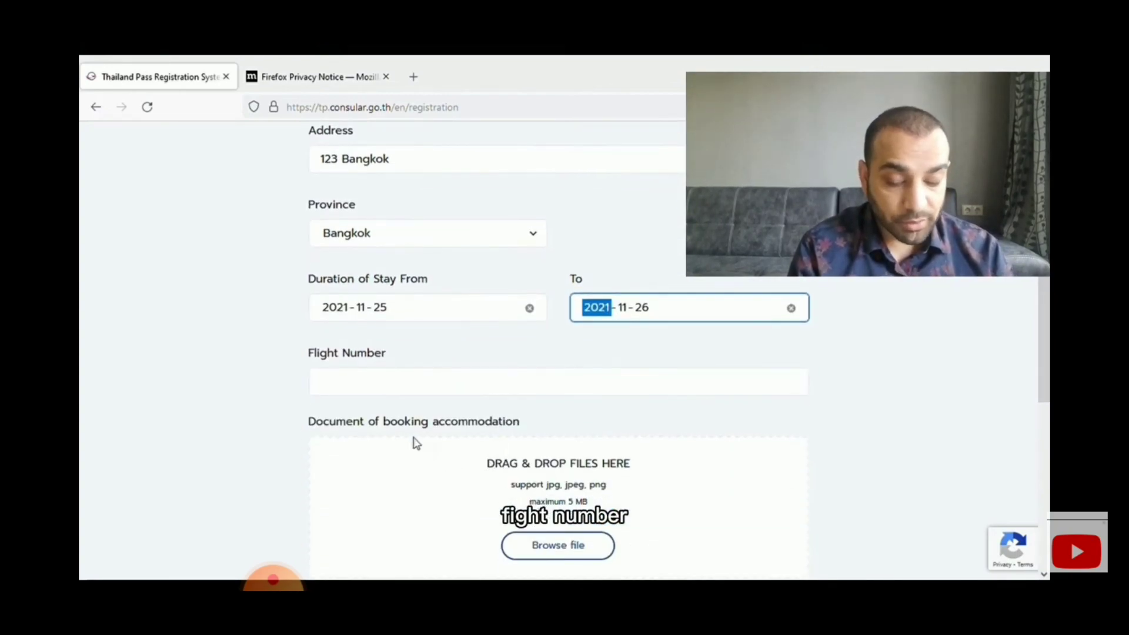
{"action": "left_click", "coordinate": [409, 389]}
{"action": "type", "text": "T"}
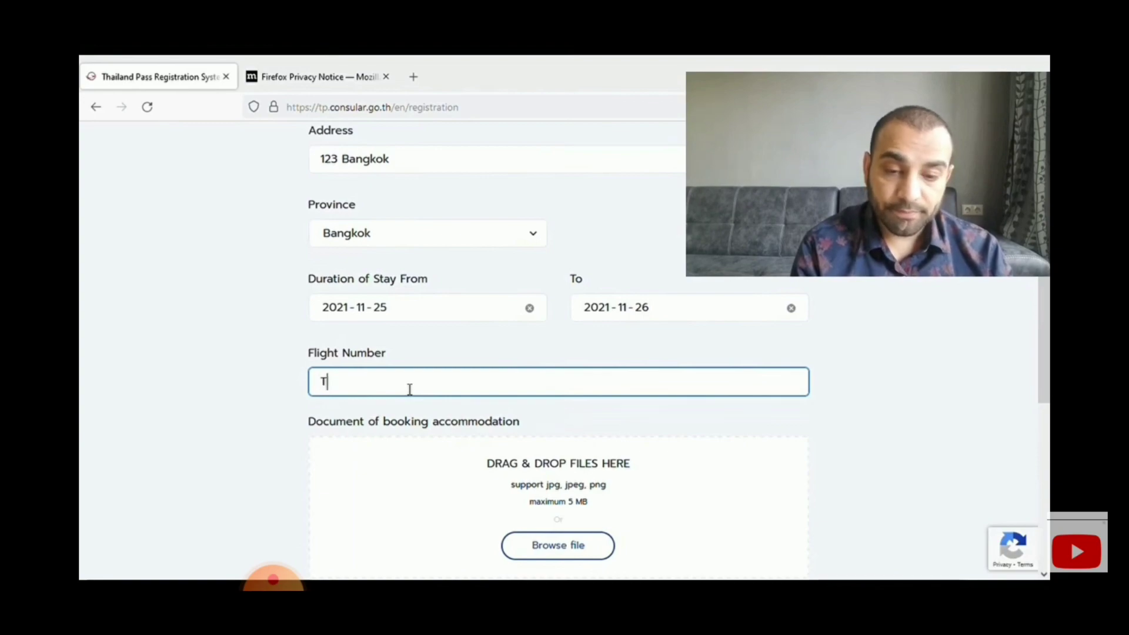
{"action": "type", "text": "K 546"}
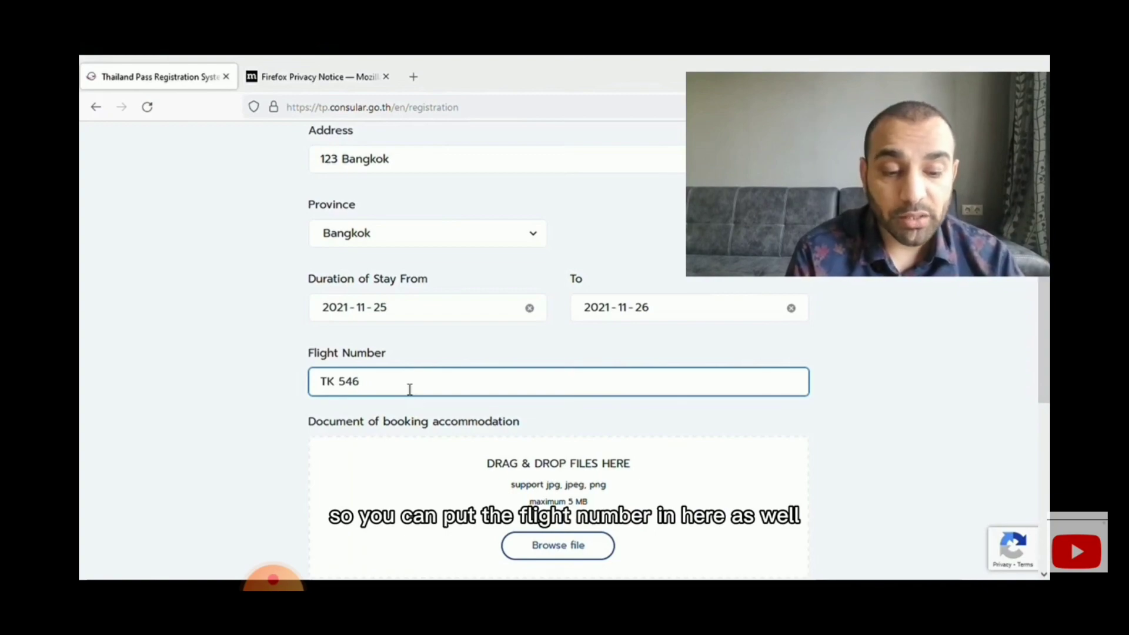
{"action": "scroll", "coordinate": [464, 461], "scroll_direction": "down", "scroll_amount": 3}
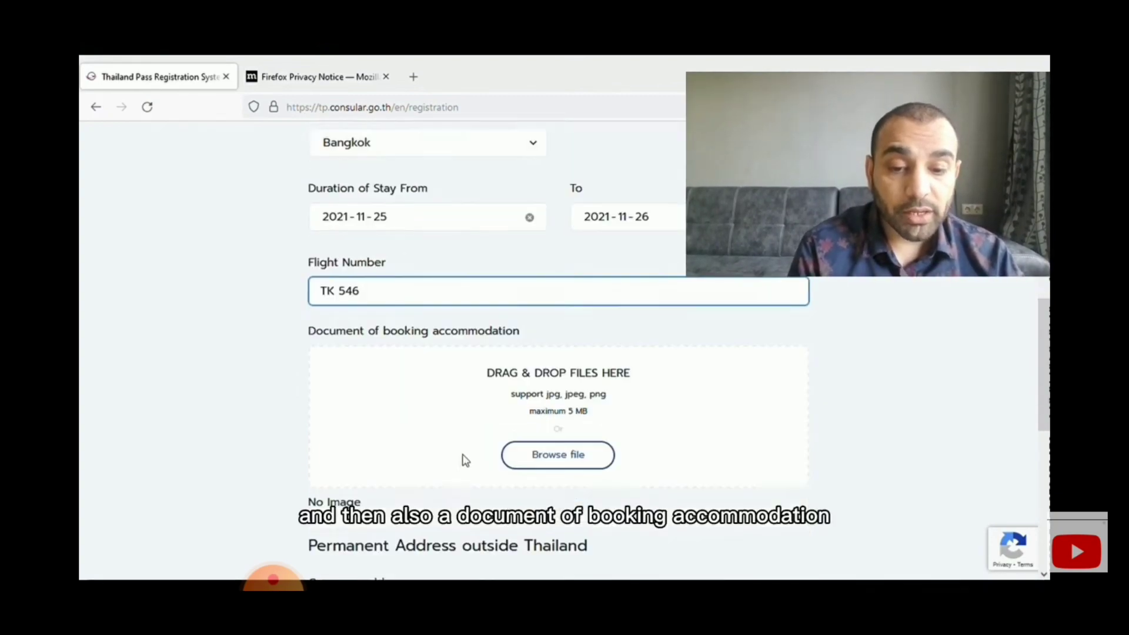
{"action": "scroll", "coordinate": [506, 421], "scroll_direction": "up", "scroll_amount": 2}
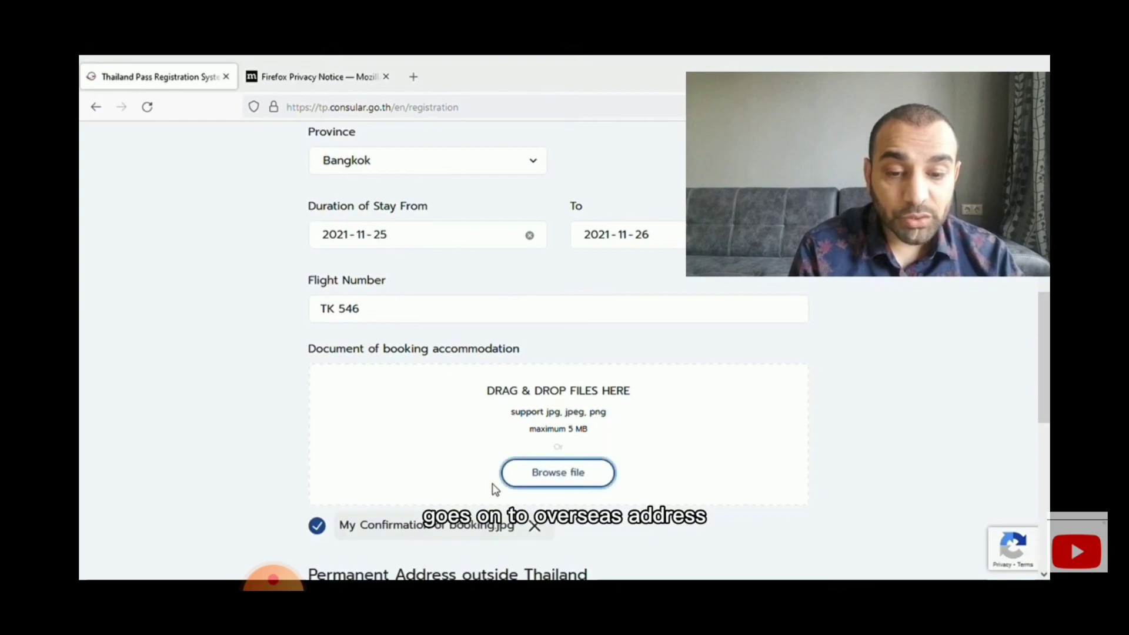
- Enter the Toronto, Canada overseas home address and the overseas mobile number
{"action": "scroll", "coordinate": [492, 489], "scroll_direction": "down", "scroll_amount": 4}
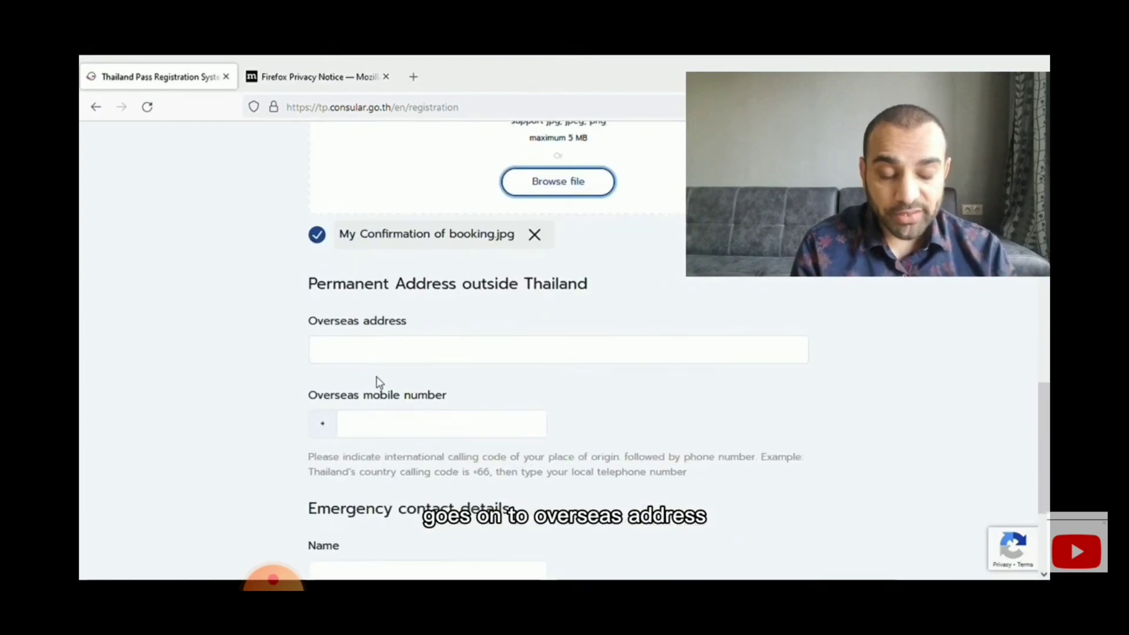
{"action": "left_click", "coordinate": [387, 434]}
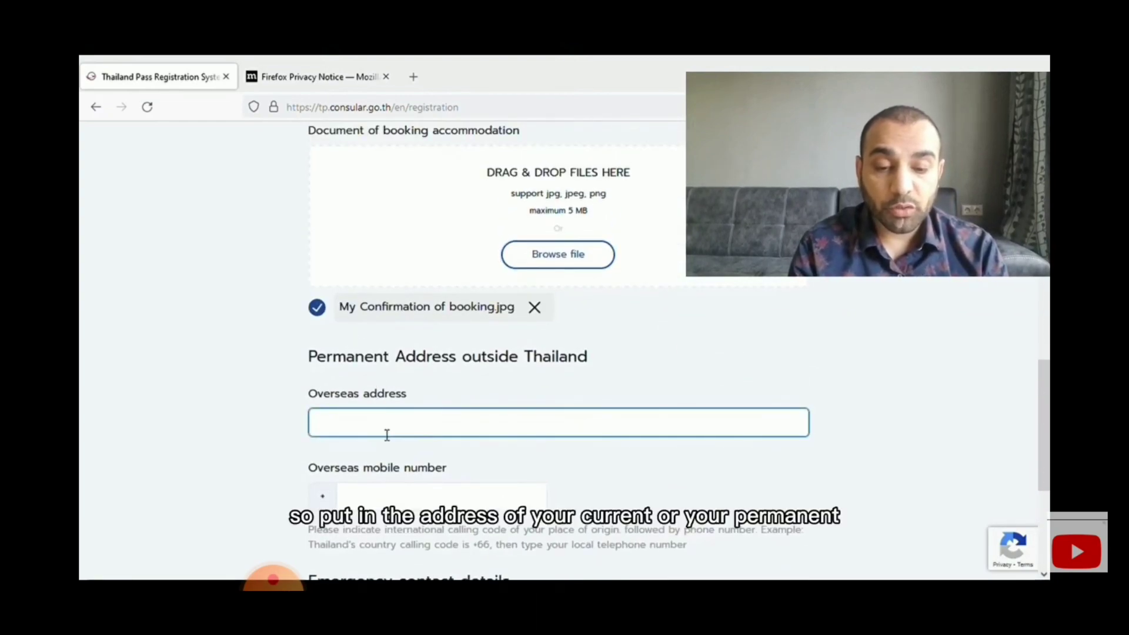
{"action": "type", "text": "toront ana"}
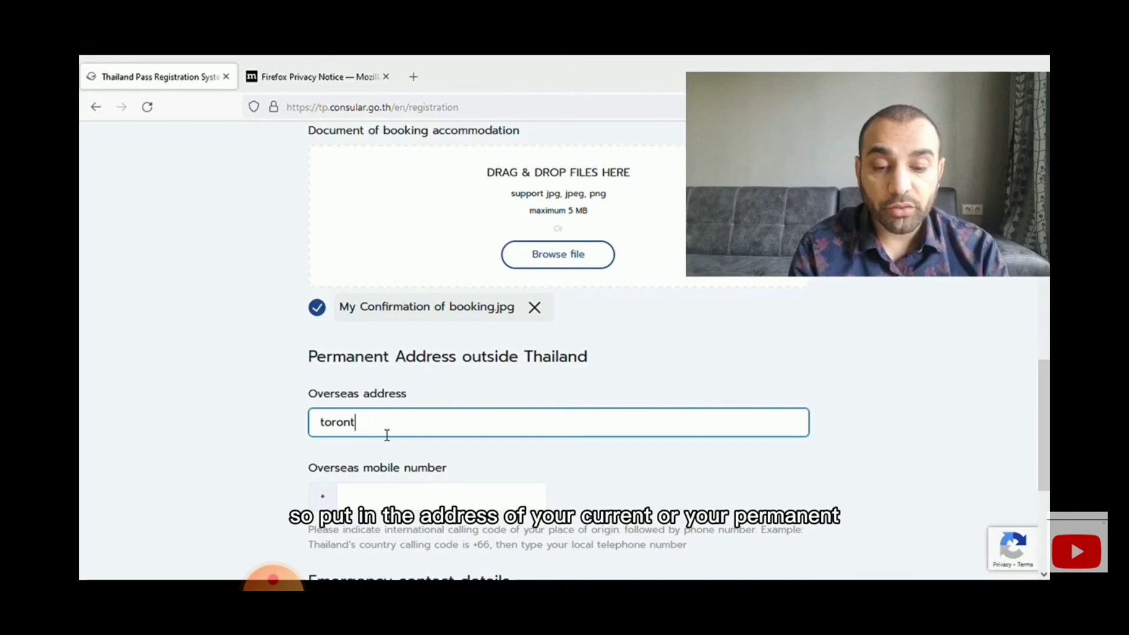
{"action": "key", "text": "BackSpace"}
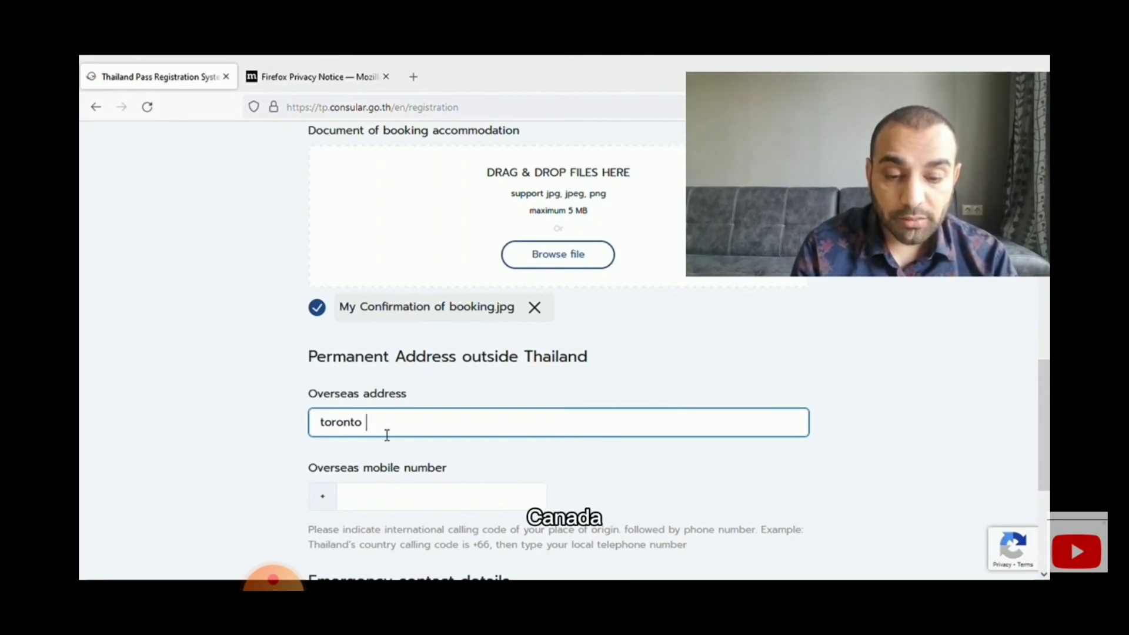
{"action": "type", "text": "canada"}
{"action": "key", "text": "Tab"}
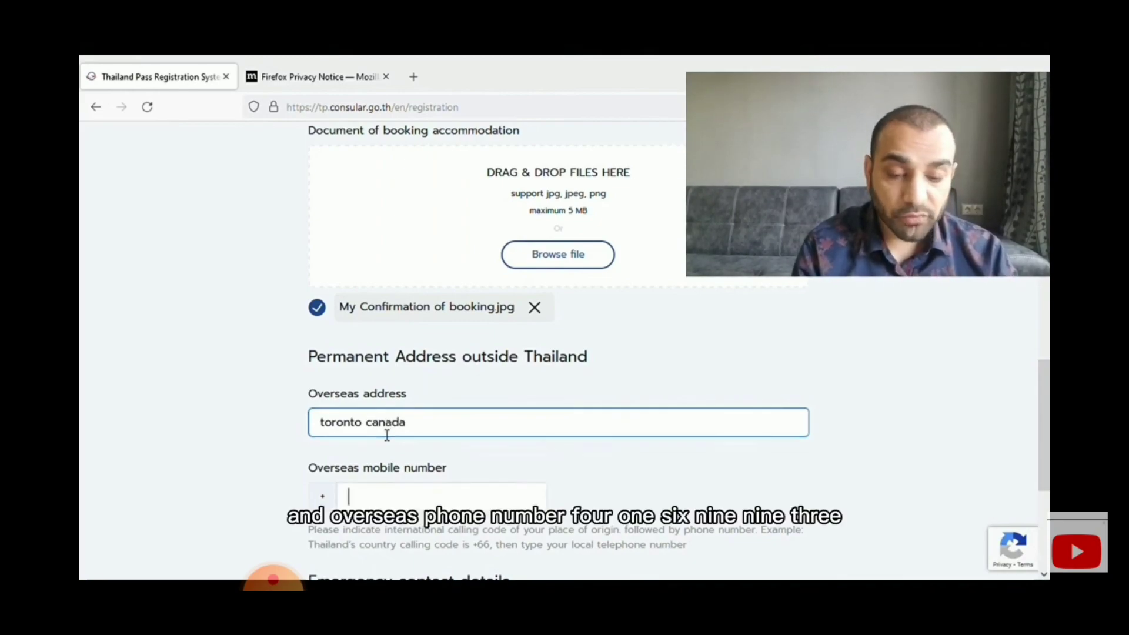
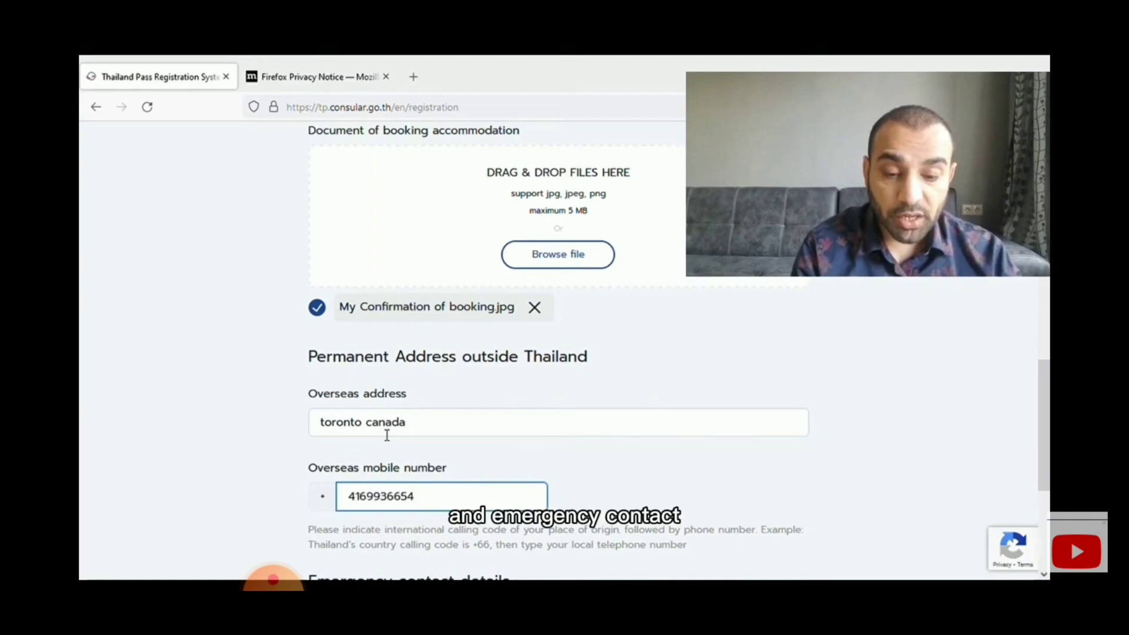
{"action": "key", "text": "Tab"}
- Name the emergency contact, enter their corrected mobile number, and continue to Medical insurance
{"action": "scroll", "coordinate": [423, 504], "scroll_direction": "down", "scroll_amount": 2}
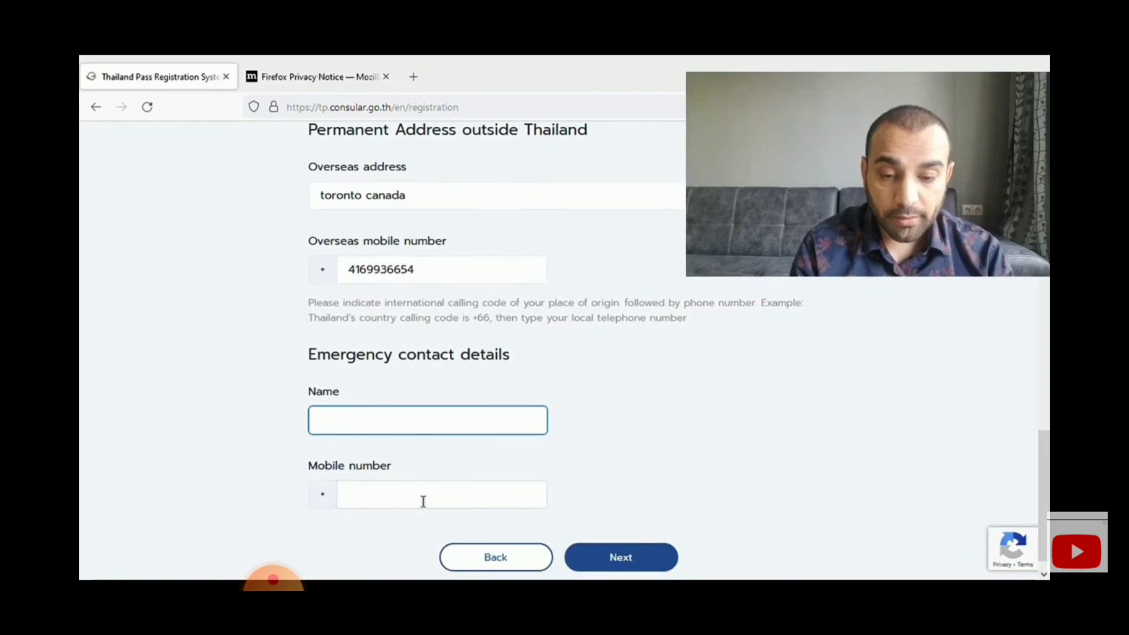
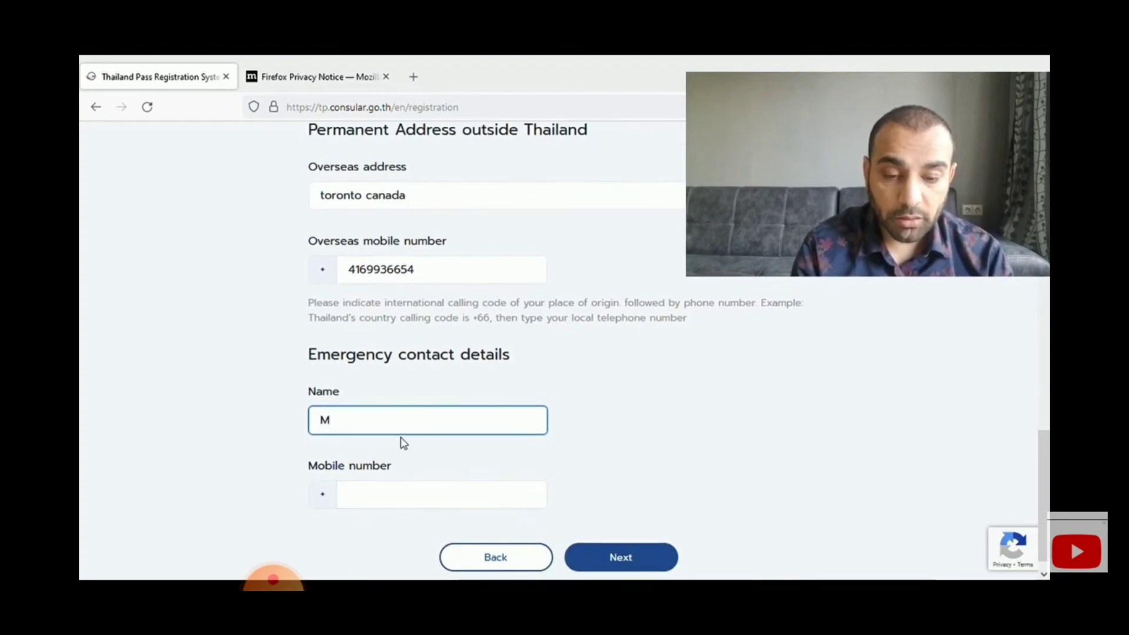
{"action": "key", "text": "Tab"}
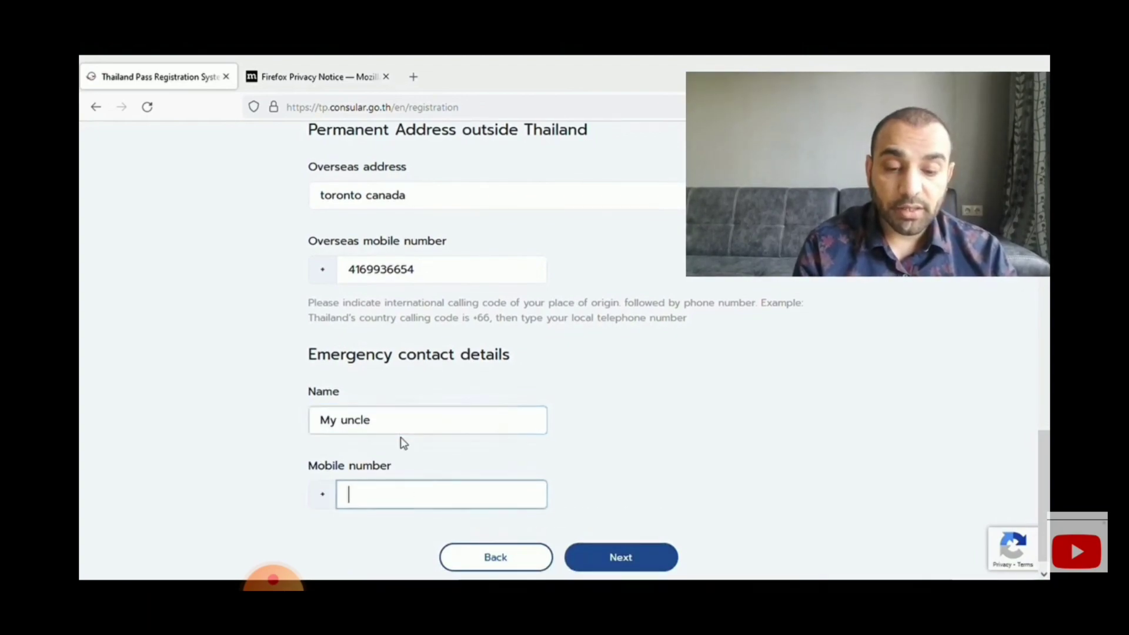
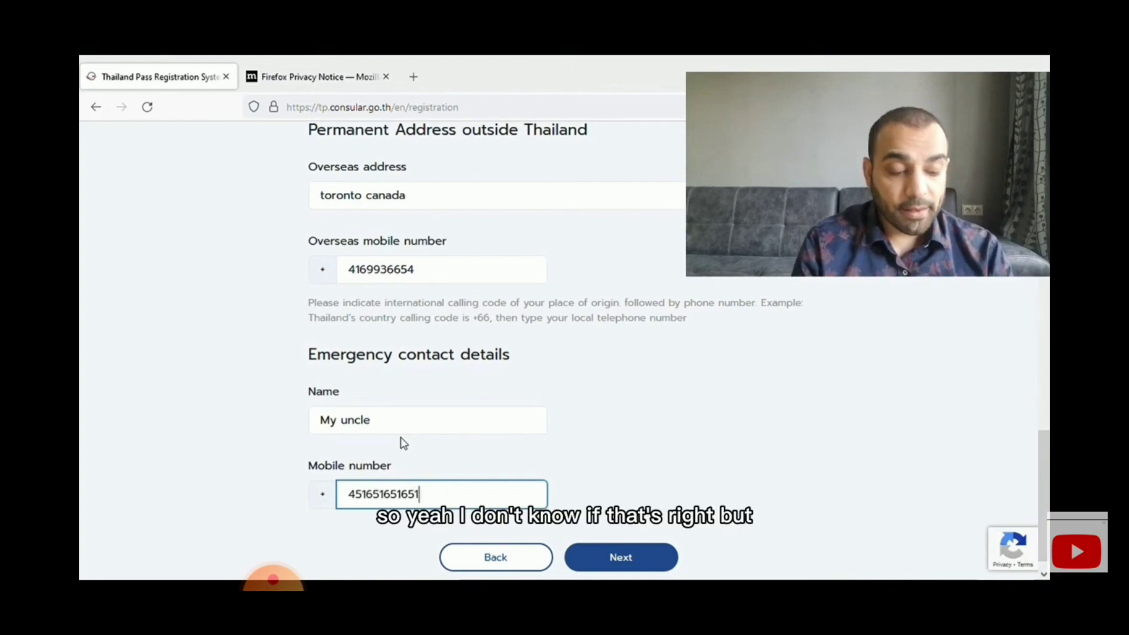
{"action": "key", "text": "BackSpace"}
{"action": "key", "text": "BackSpace"}
{"action": "key", "text": "BackSpace"}
{"action": "key", "text": "BackSpace"}
{"action": "key", "text": "BackSpace"}
{"action": "key", "text": "BackSpace"}
{"action": "key", "text": "BackSpace"}
{"action": "key", "text": "BackSpace"}
{"action": "key", "text": "BackSpace"}
{"action": "key", "text": "BackSpace"}
{"action": "key", "text": "BackSpace"}
{"action": "key", "text": "BackSpace"}
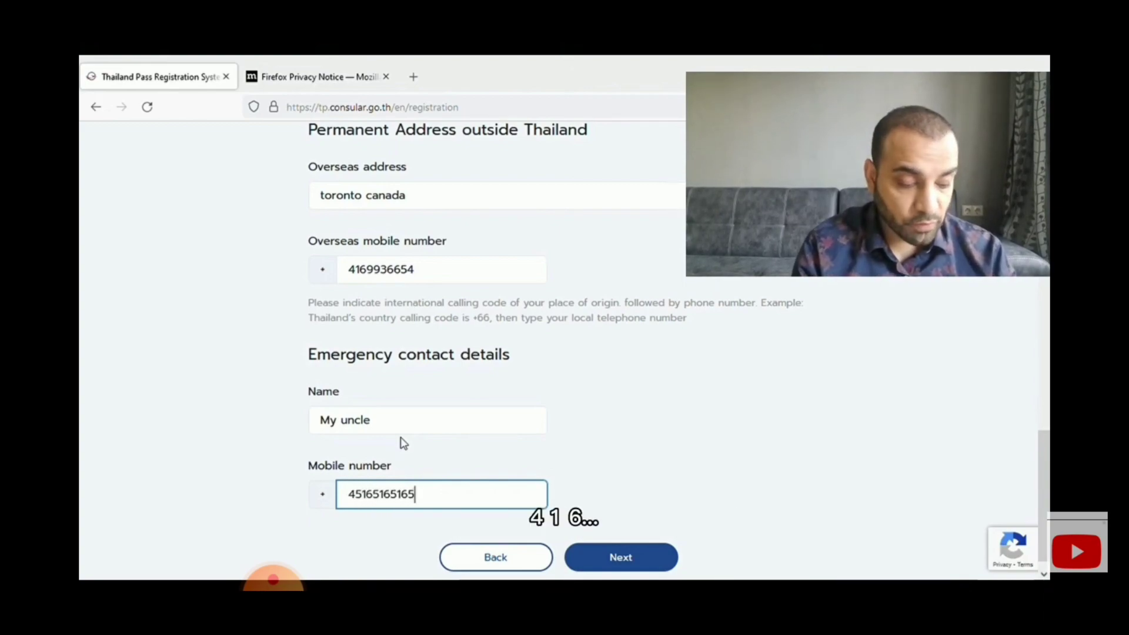
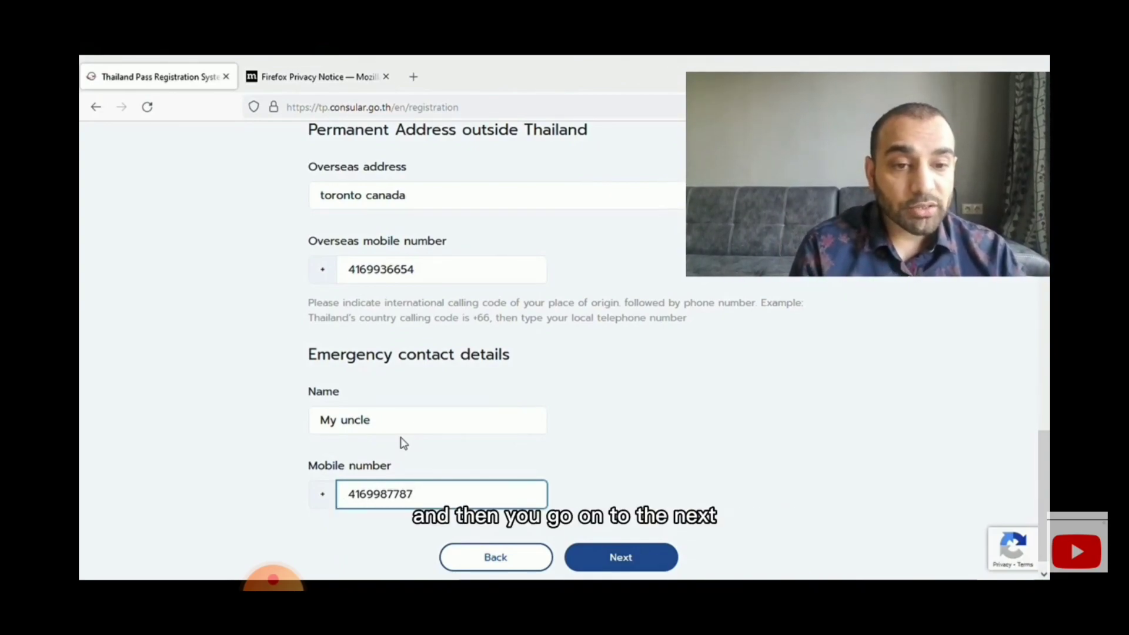
{"action": "left_click", "coordinate": [619, 561]}
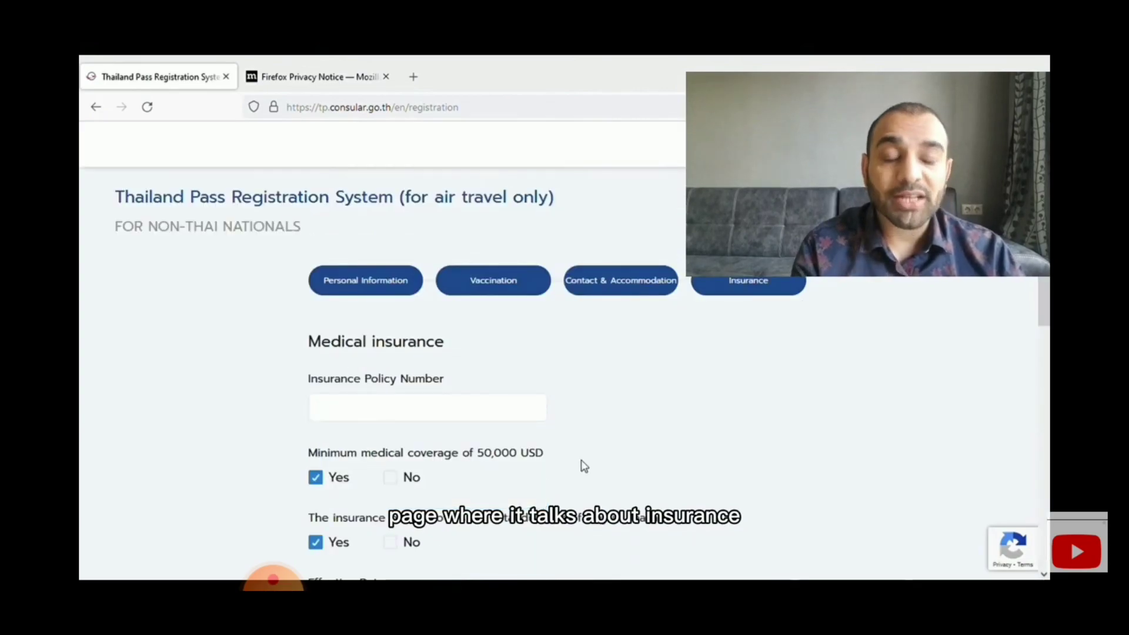
- Enter the insurance policy number in the Medical insurance form
{"action": "left_click", "coordinate": [464, 424]}
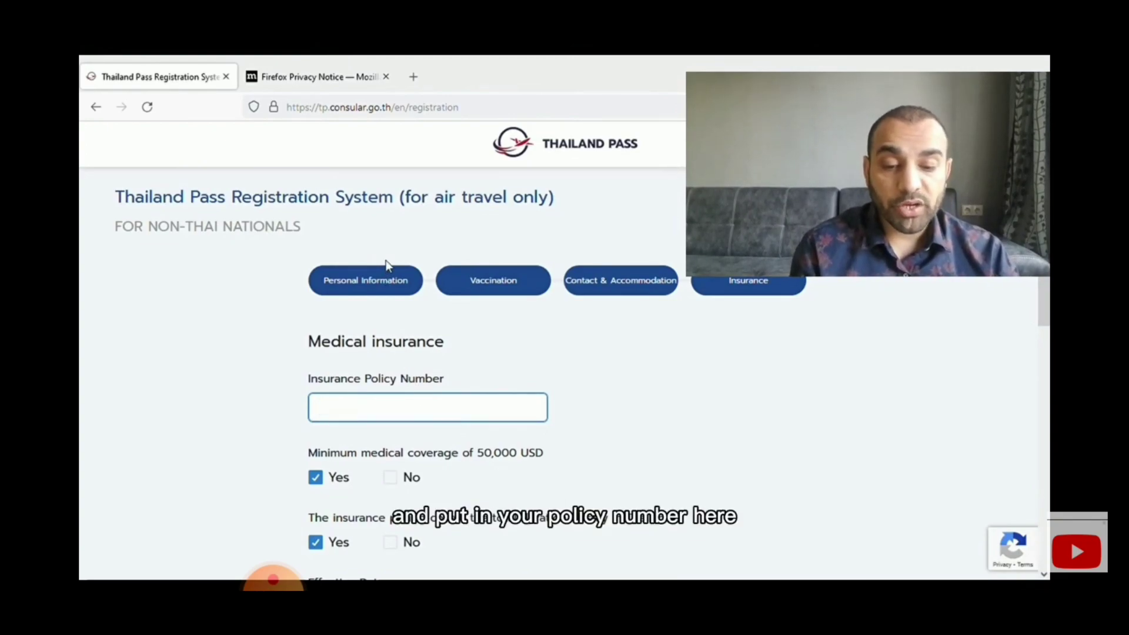
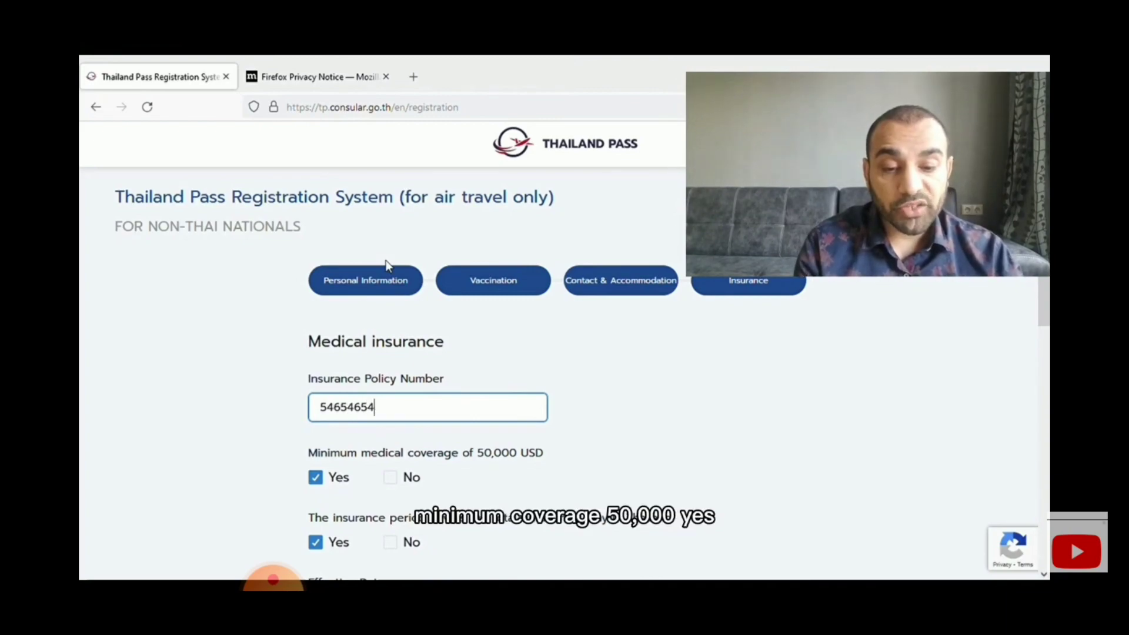
{"action": "scroll", "coordinate": [386, 266], "scroll_direction": "down", "scroll_amount": 5}
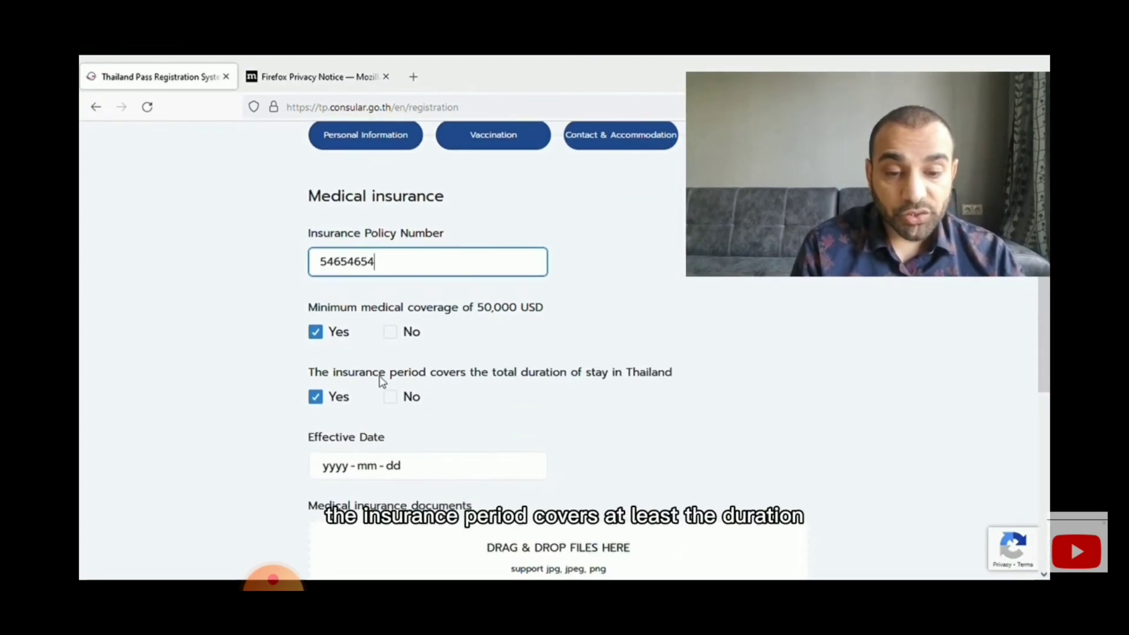
{"action": "scroll", "coordinate": [383, 382], "scroll_direction": "up", "scroll_amount": 2}
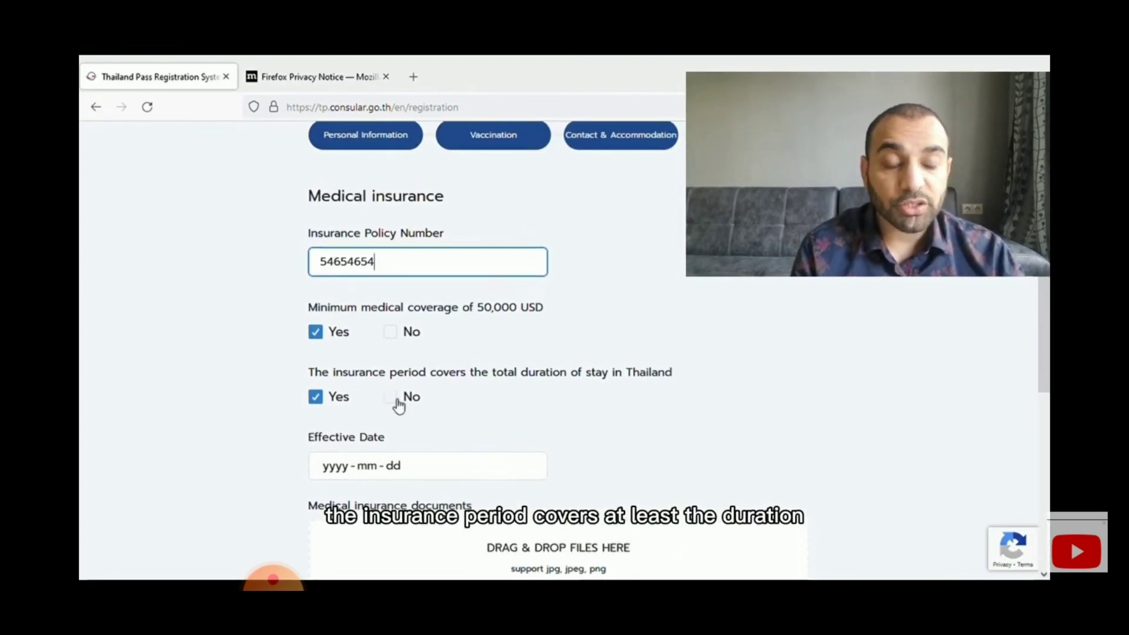
- Set the insurance Effective Date to 2021-01-13
{"action": "left_click", "coordinate": [363, 468]}
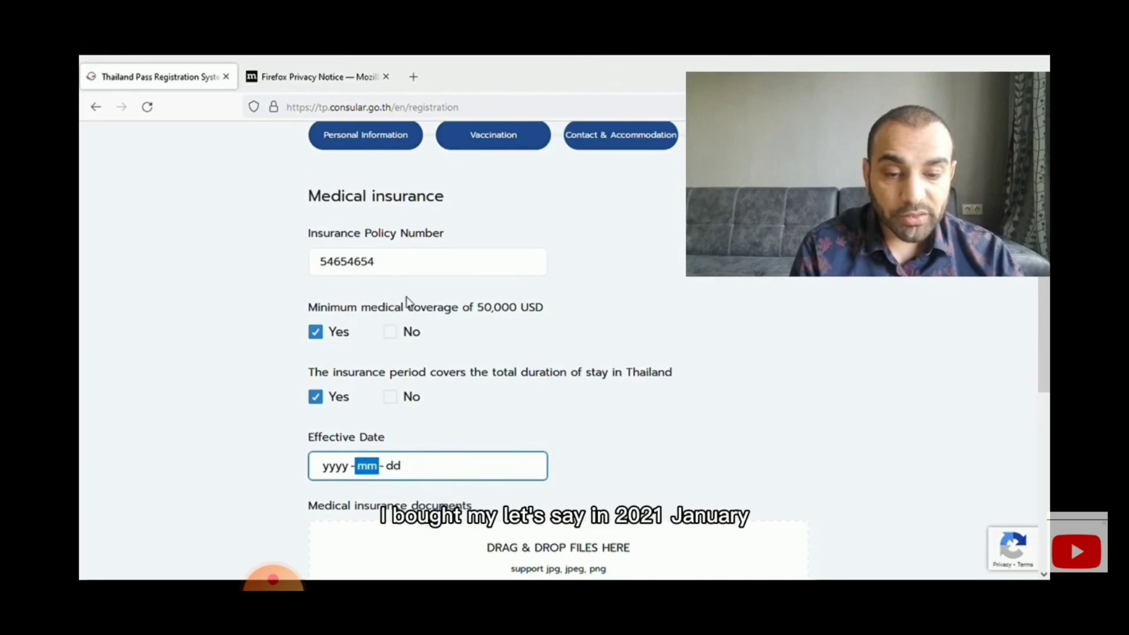
{"action": "left_click", "coordinate": [383, 352]}
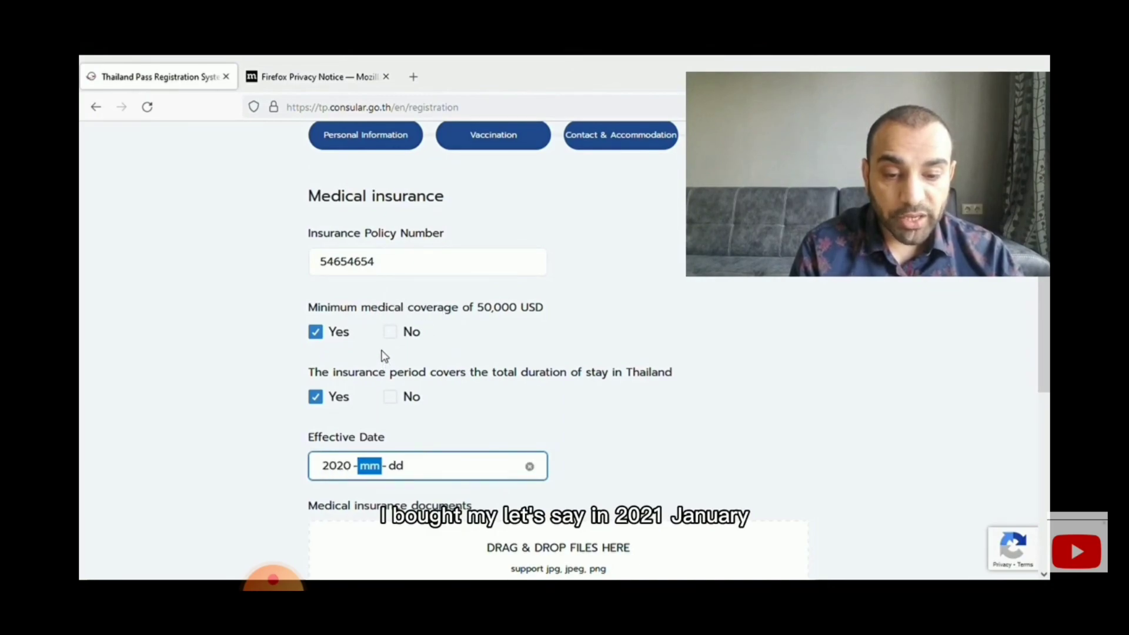
{"action": "left_click", "coordinate": [382, 387]}
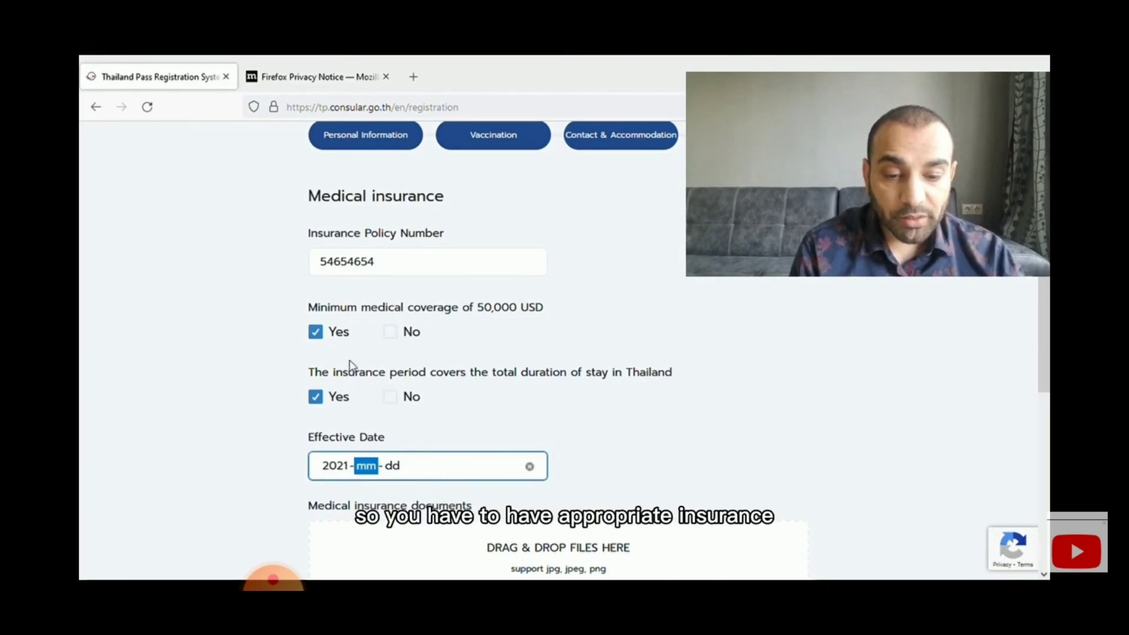
{"action": "left_click", "coordinate": [574, 424]}
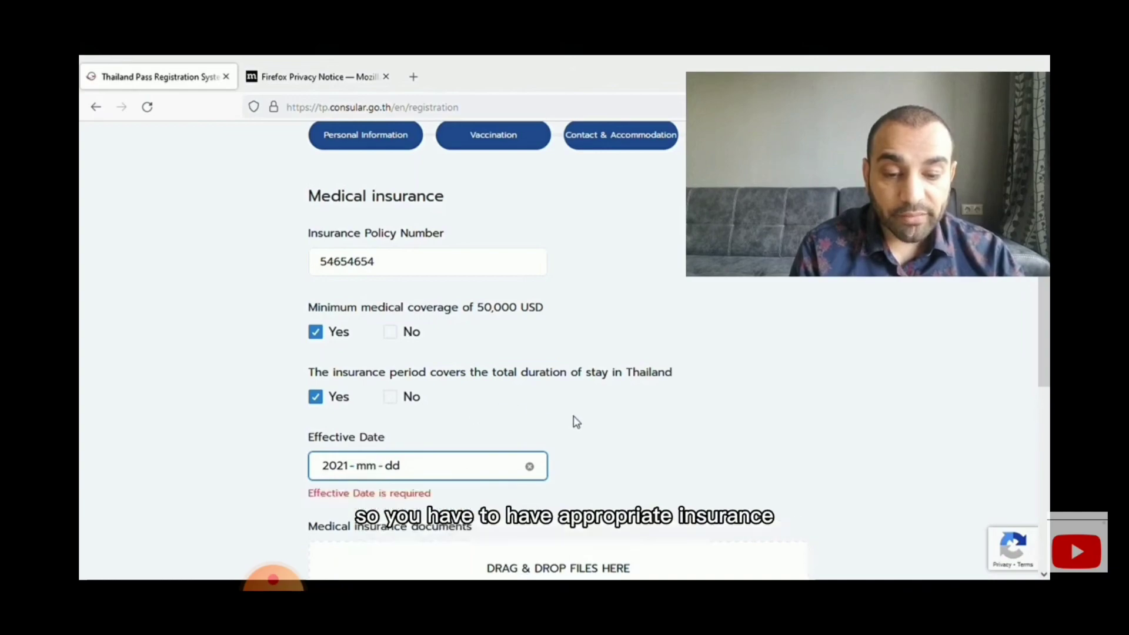
{"action": "left_click", "coordinate": [371, 470]}
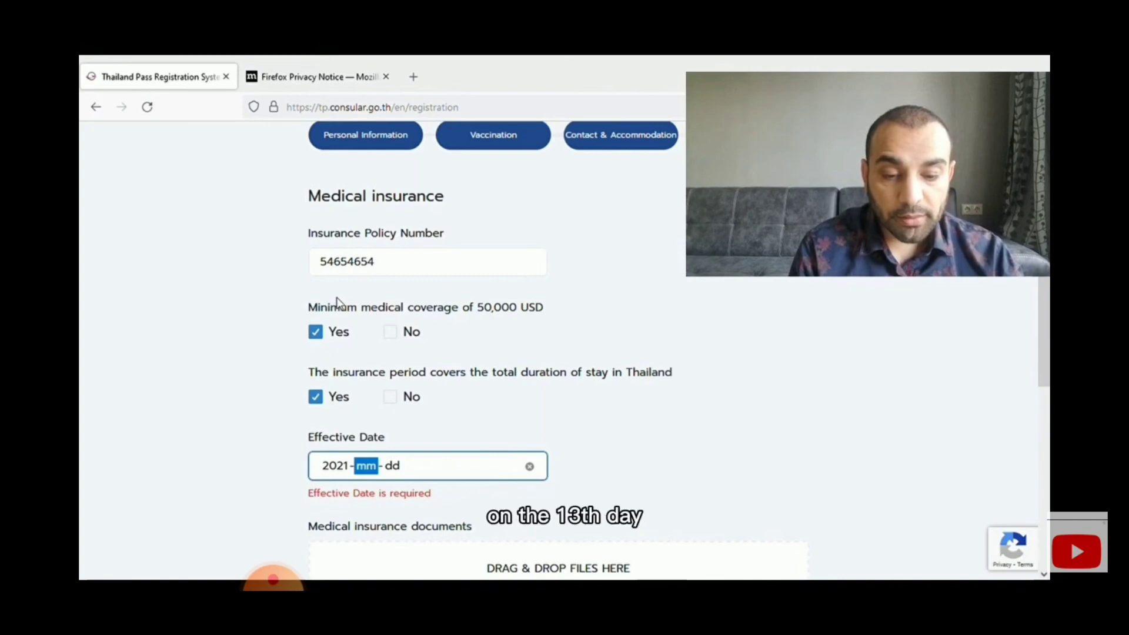
{"action": "type", "text": "0113"}
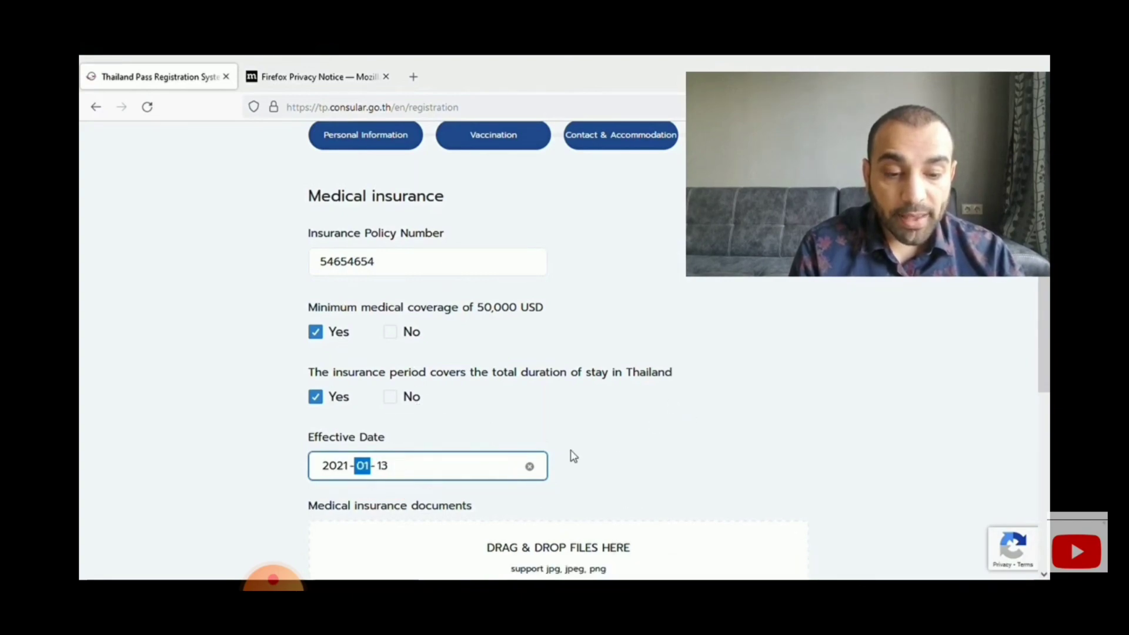
{"action": "scroll", "coordinate": [623, 459], "scroll_direction": "down", "scroll_amount": 3}
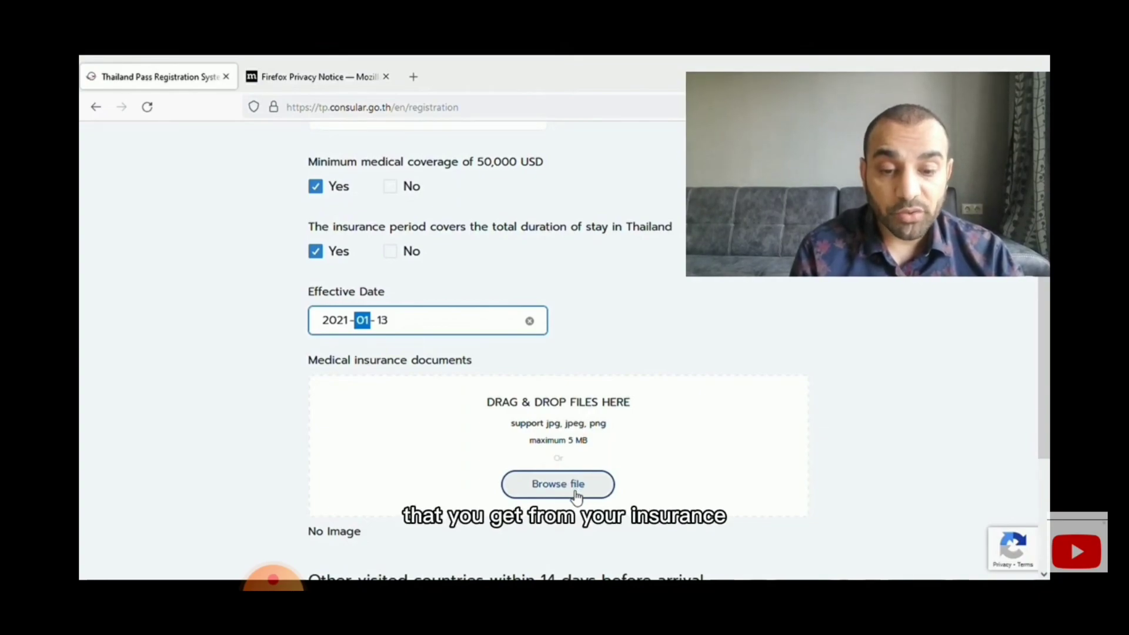
- Attach 'My Insurance visa letter.jpg' under Medical insurance documents and scroll down to the Submit button
{"action": "left_click", "coordinate": [556, 469]}
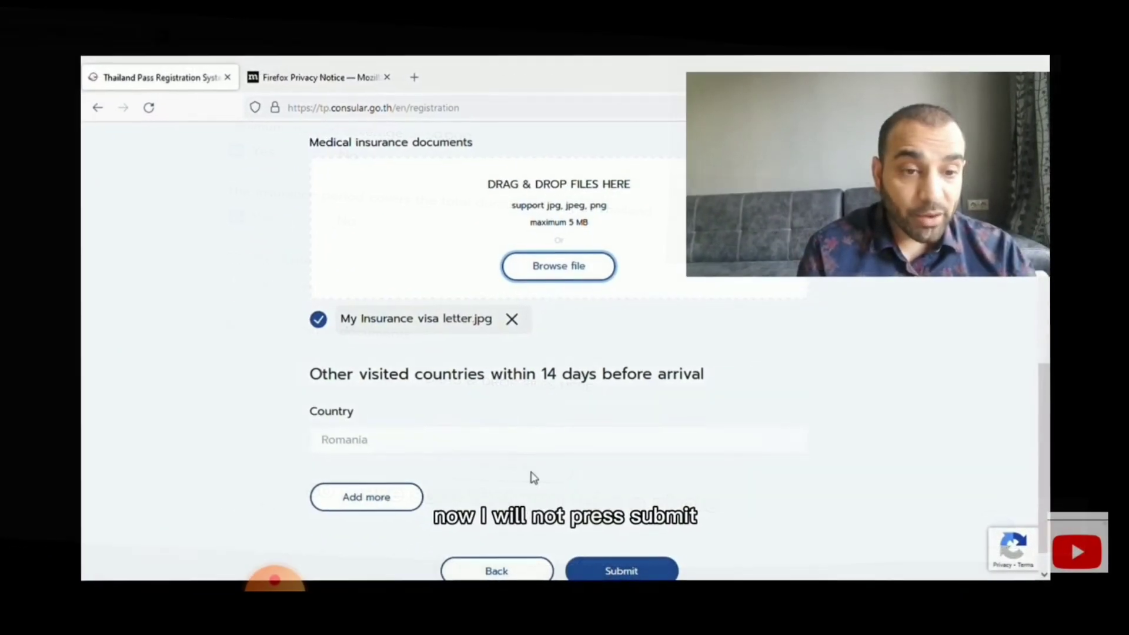
{"action": "scroll", "coordinate": [570, 266], "scroll_direction": "up", "scroll_amount": 9}
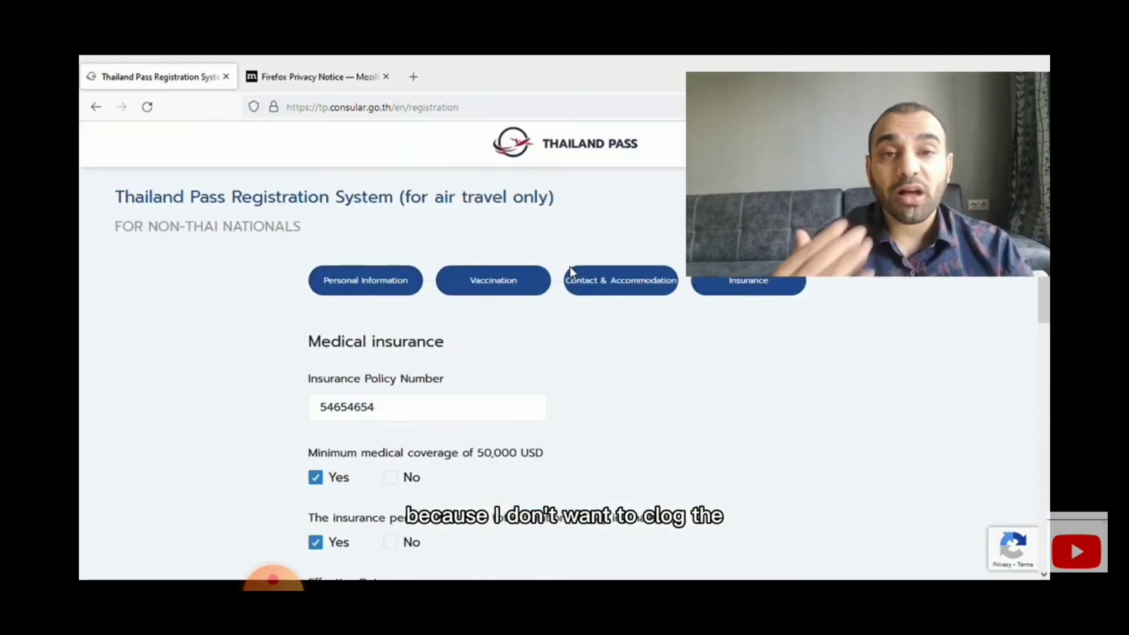
{"action": "scroll", "coordinate": [620, 353], "scroll_direction": "down", "scroll_amount": 4}
{"action": "scroll", "coordinate": [625, 367], "scroll_direction": "down", "scroll_amount": 2}
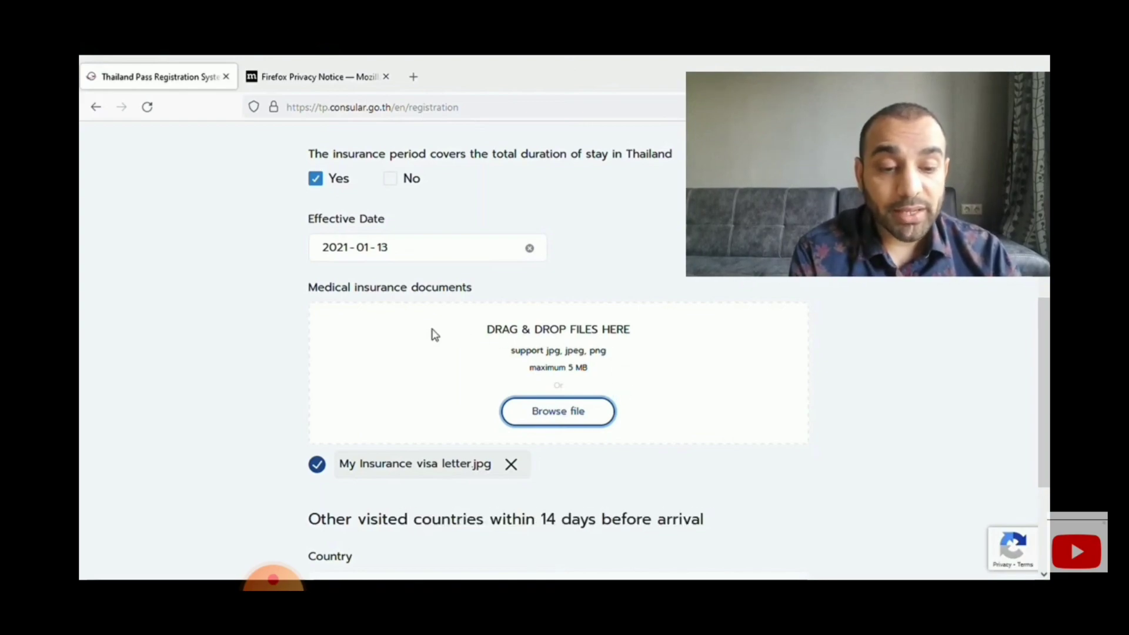
{"action": "scroll", "coordinate": [598, 422], "scroll_direction": "down", "scroll_amount": 3}
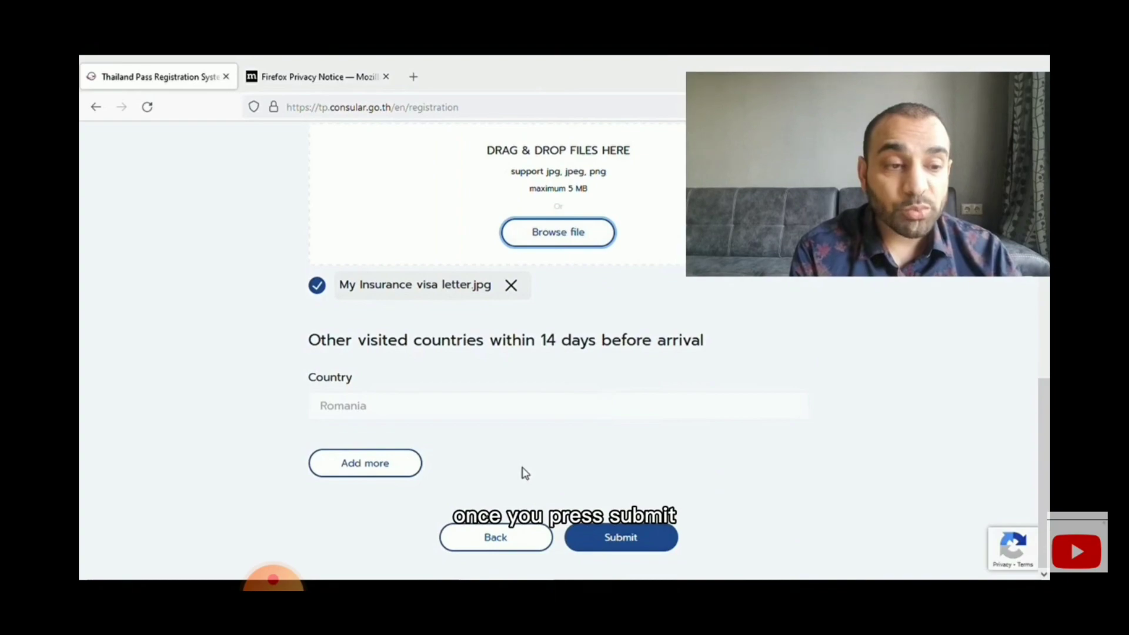